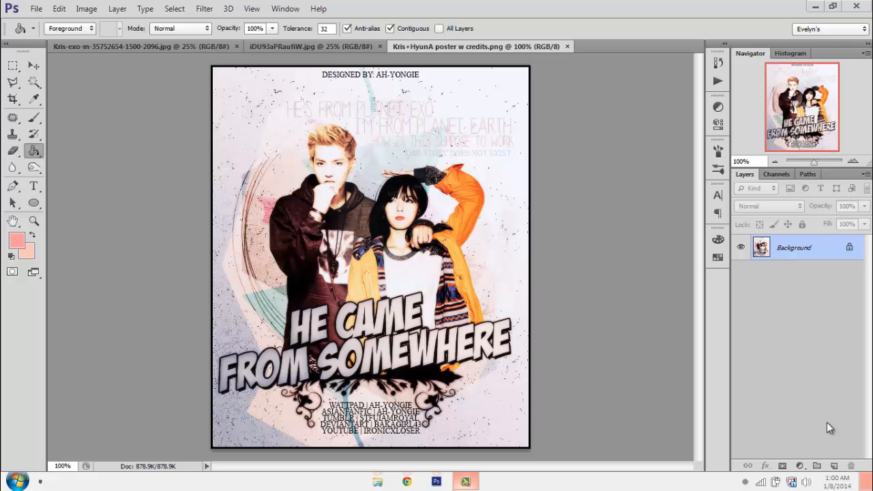
pyautogui.click(105, 43)
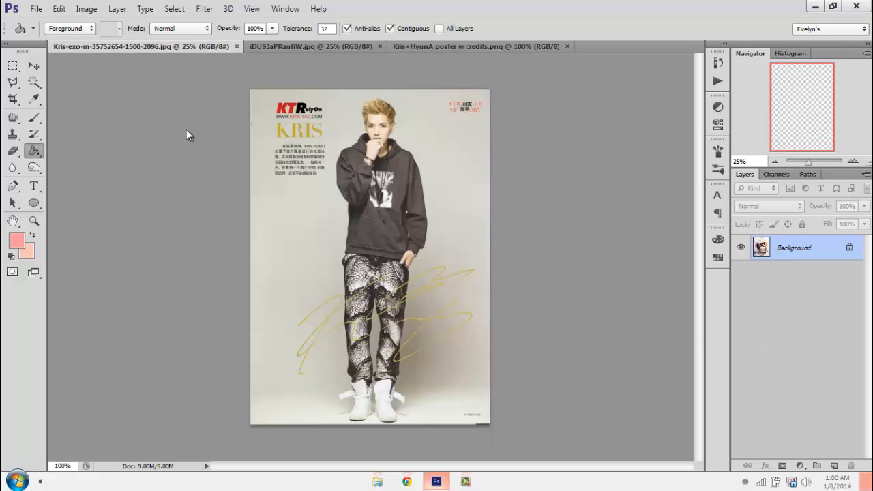
pyautogui.click(36, 224)
pyautogui.click(432, 222)
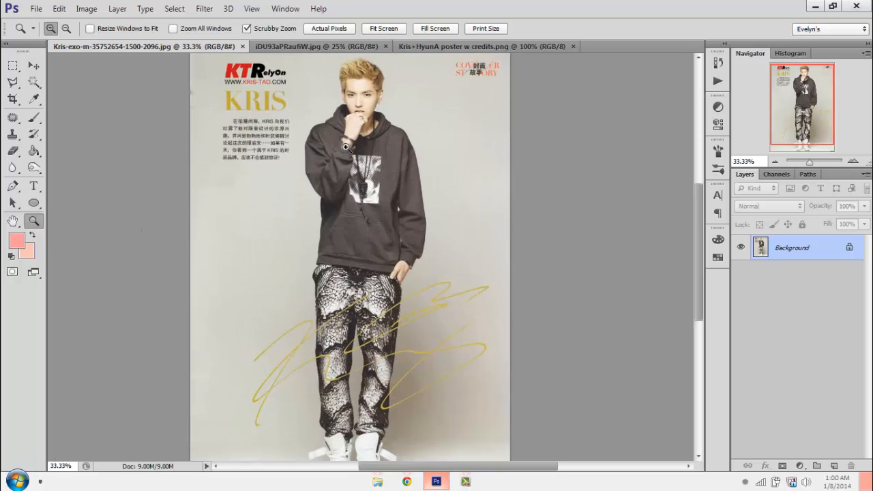
pyautogui.click(259, 47)
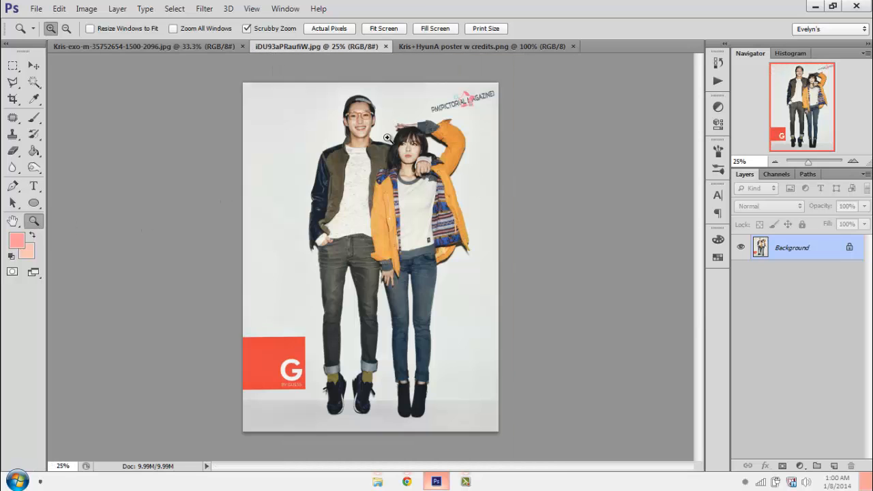
pyautogui.click(422, 142)
pyautogui.click(425, 167)
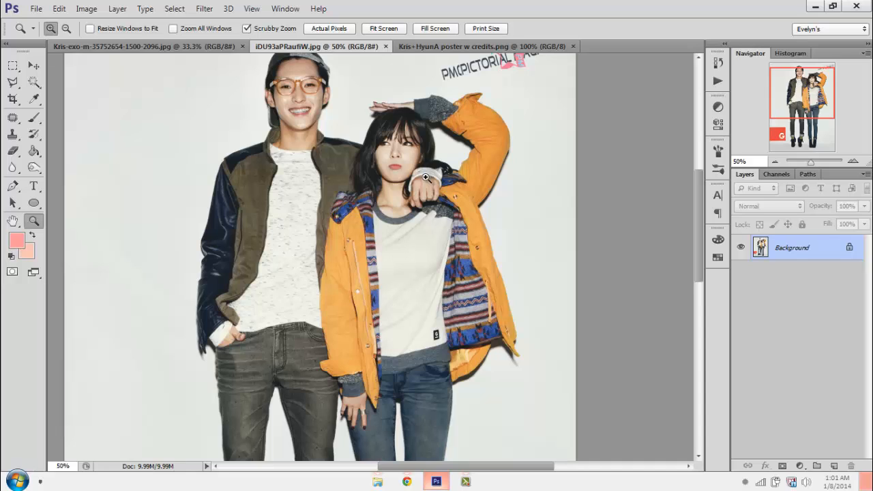
pyautogui.click(37, 66)
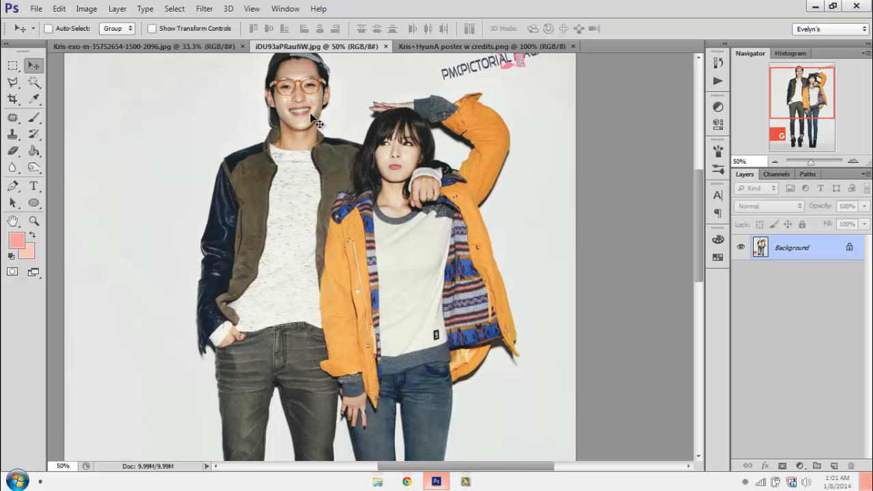
pyautogui.moveTo(311, 115); pyautogui.dragTo(416, 199)
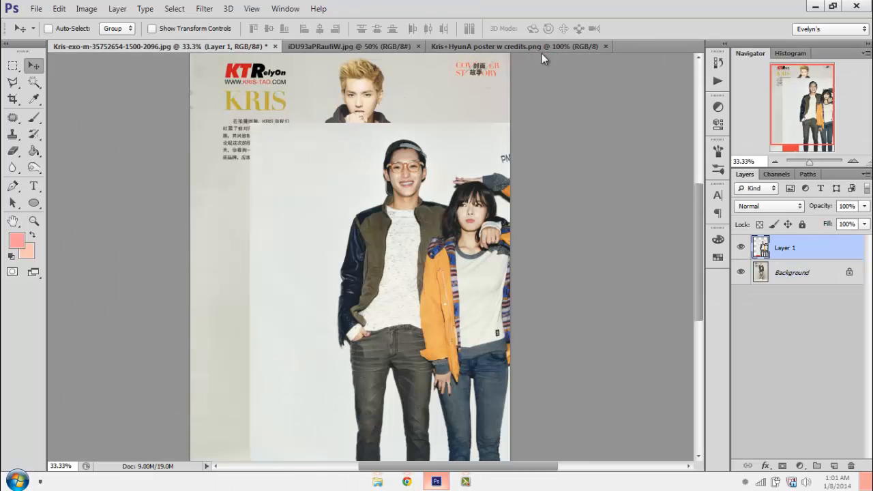
# Close iDU93aPRaufiW.jpg and move the couple photo layer up over the full-length portrait.
pyautogui.click(385, 46)
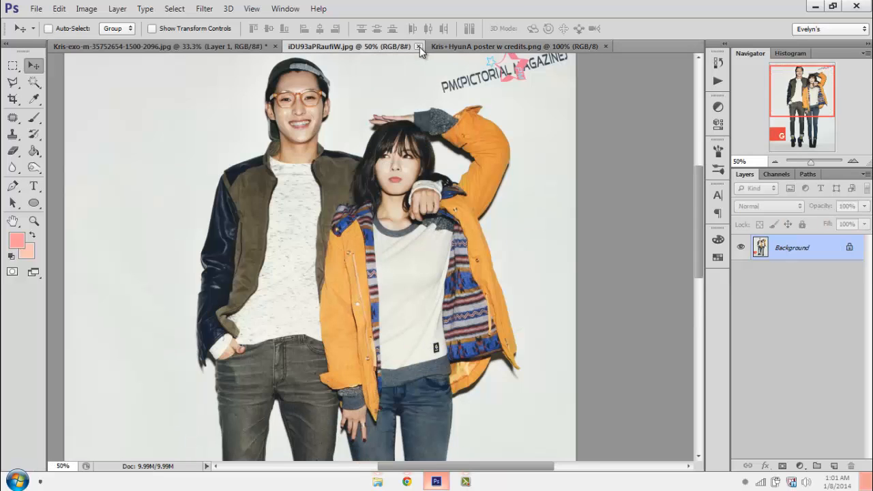
pyautogui.click(419, 46)
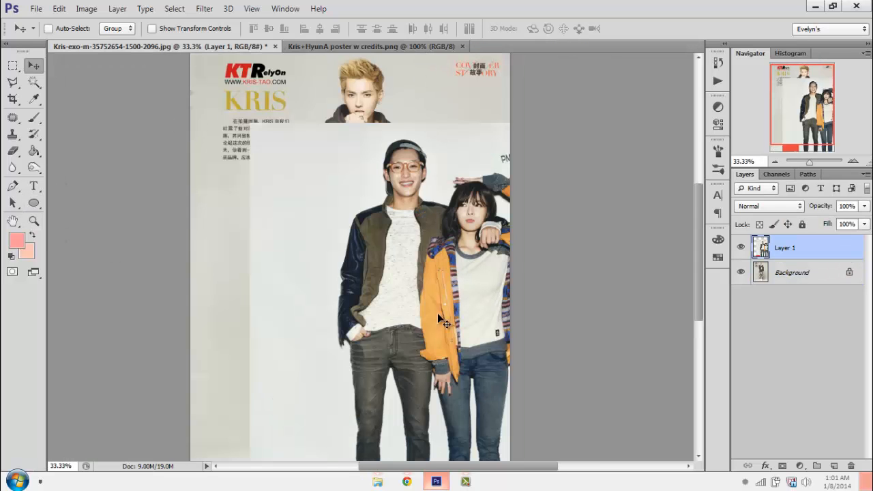
pyautogui.moveTo(458, 253); pyautogui.dragTo(412, 196)
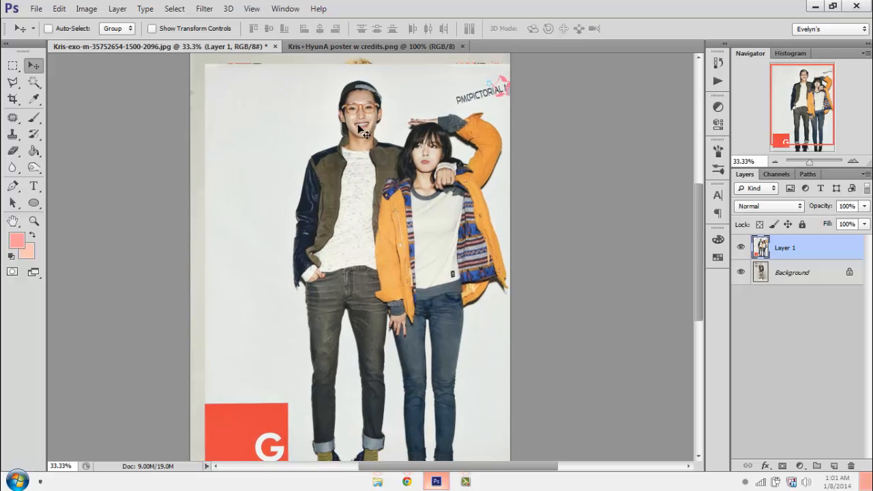
# Lower the opacity of Layer 1 to 61% so the portrait underneath shows through.
pyautogui.click(33, 220)
pyautogui.click(335, 154)
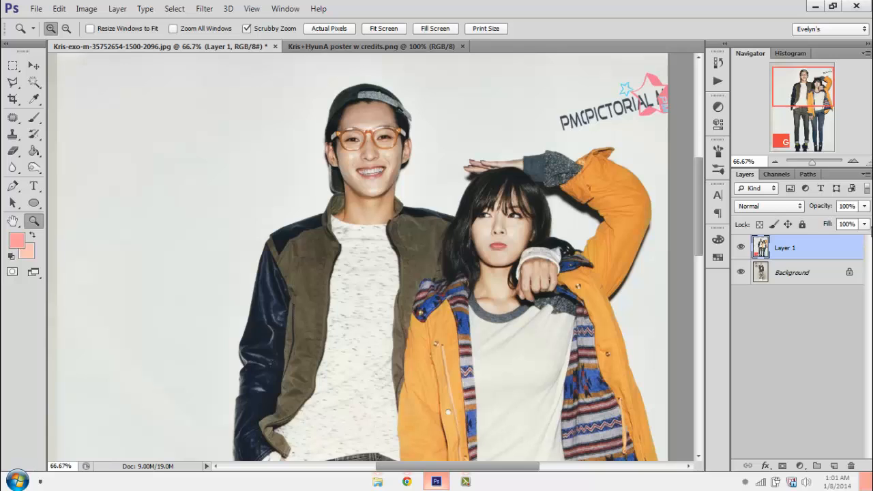
pyautogui.click(864, 205)
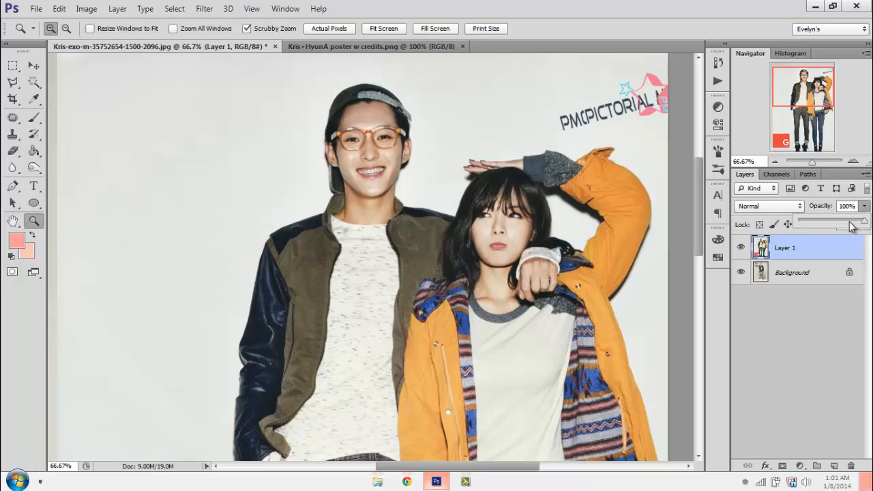
pyautogui.moveTo(863, 220); pyautogui.dragTo(839, 223)
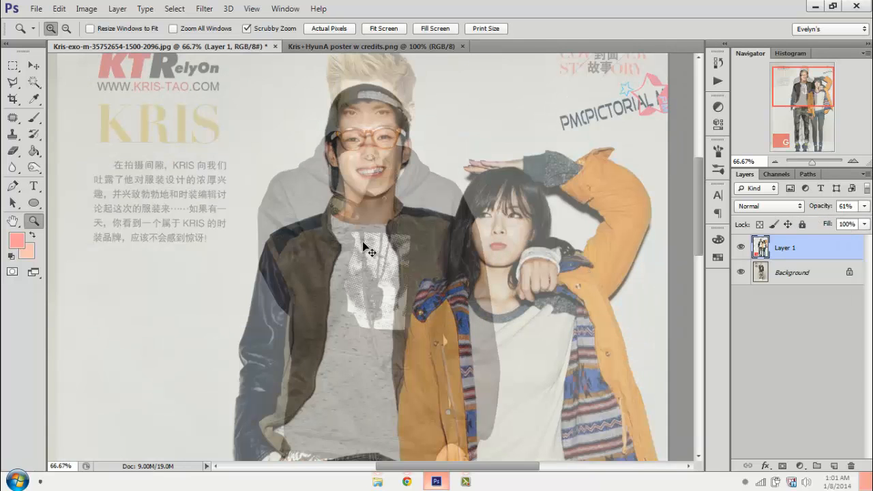
# Move Layer 1 so the face of the man in glasses overlaps the face in the portrait below.
pyautogui.press('v')
pyautogui.moveTo(372, 119)
pyautogui.mouseDown()
pyautogui.moveTo(365, 111)
pyautogui.moveTo(375, 113)
pyautogui.moveTo(371, 122)
pyautogui.mouseUp()
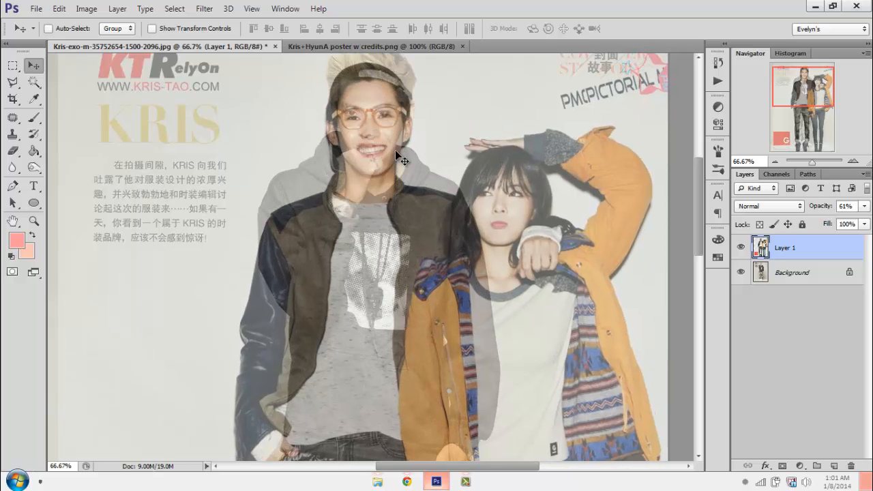
pyautogui.moveTo(379, 159)
pyautogui.mouseDown()
pyautogui.moveTo(341, 157)
pyautogui.moveTo(379, 165)
pyautogui.mouseUp()
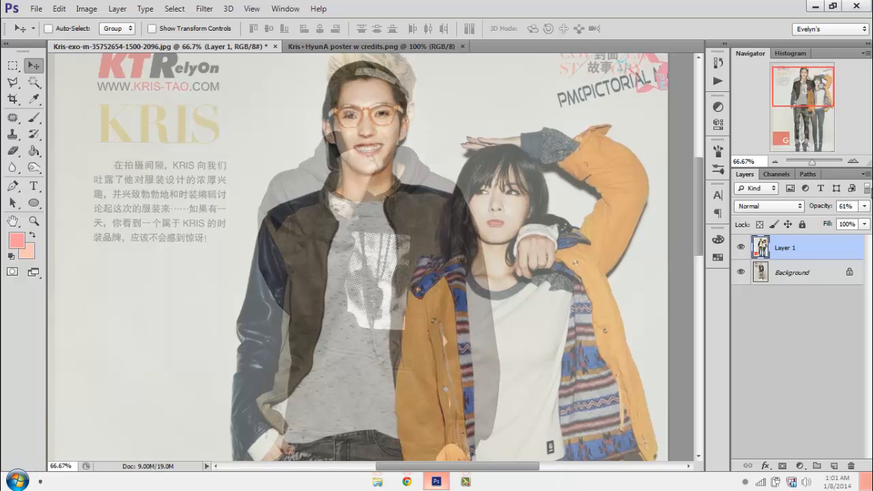
# Nudge Layer 1 upward to align the two men's facial features, and restore its opacity to 100%.
pyautogui.click(852, 161)
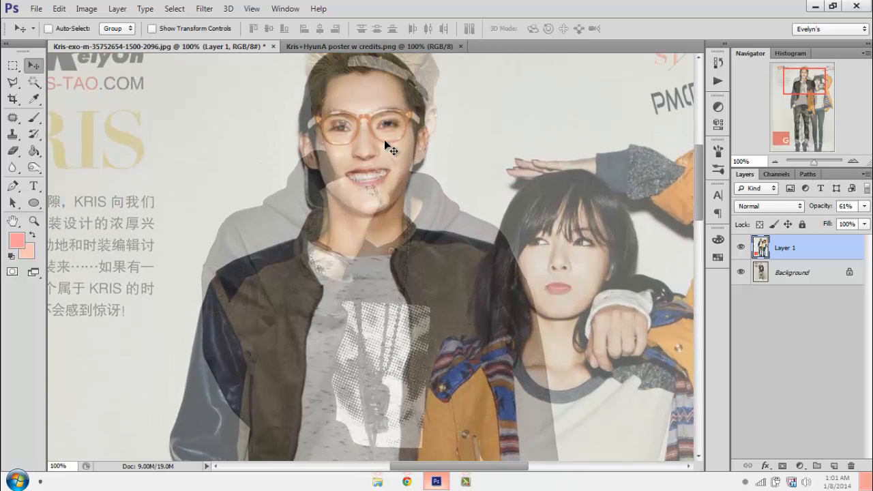
pyautogui.click(852, 161)
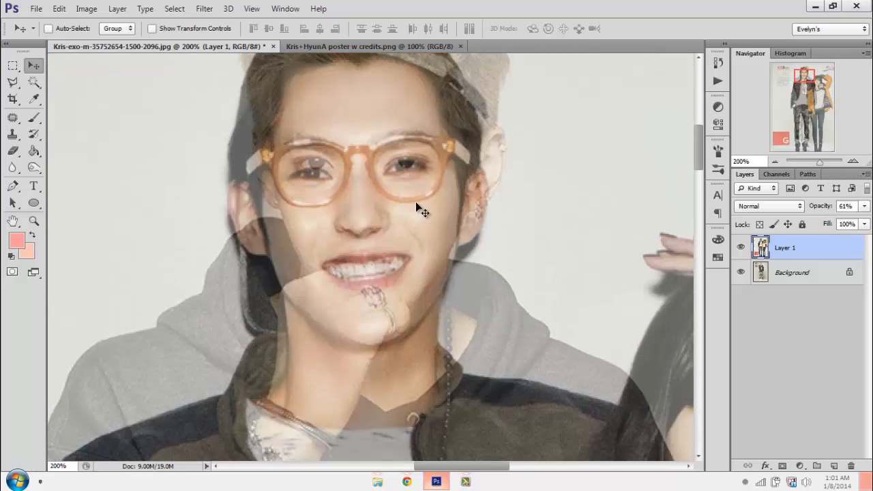
pyautogui.press('Up')
pyautogui.press('Up')
pyautogui.press('Up')
pyautogui.press('Up')
pyautogui.press('Up')
pyautogui.press('Up')
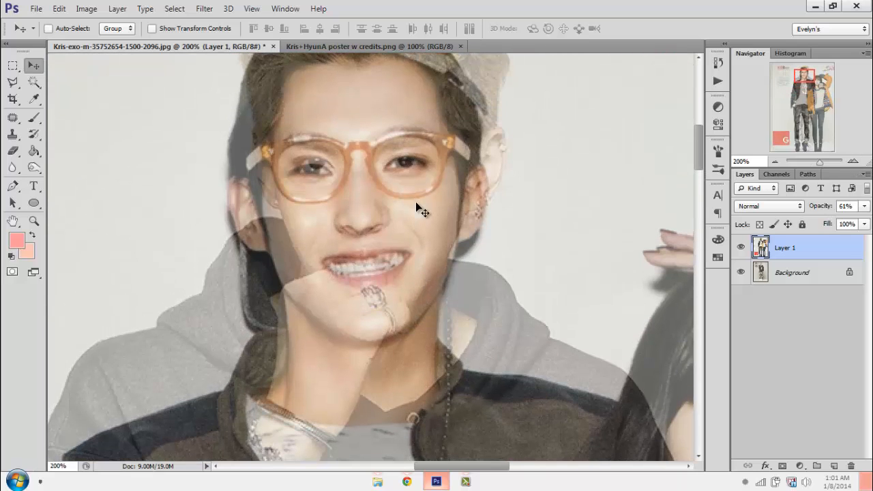
pyautogui.press('Up')
pyautogui.press('Up')
pyautogui.press('Up')
pyautogui.press('Up')
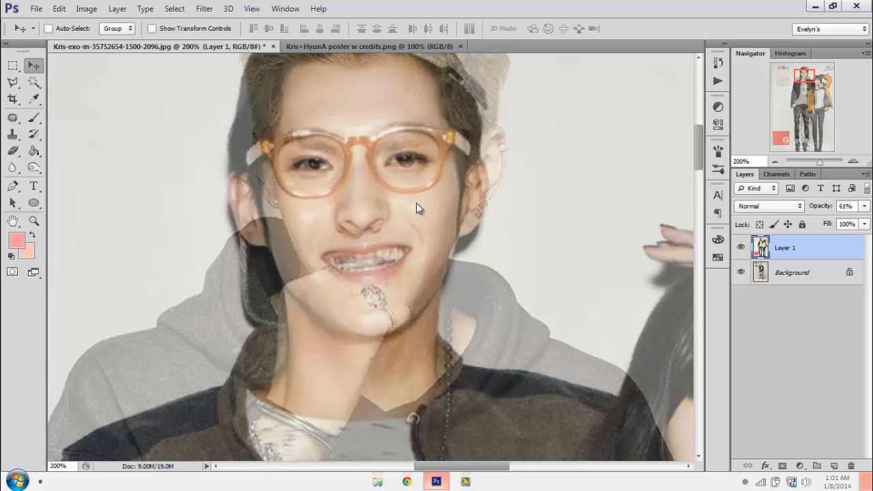
pyautogui.press('Up')
pyautogui.press('Up')
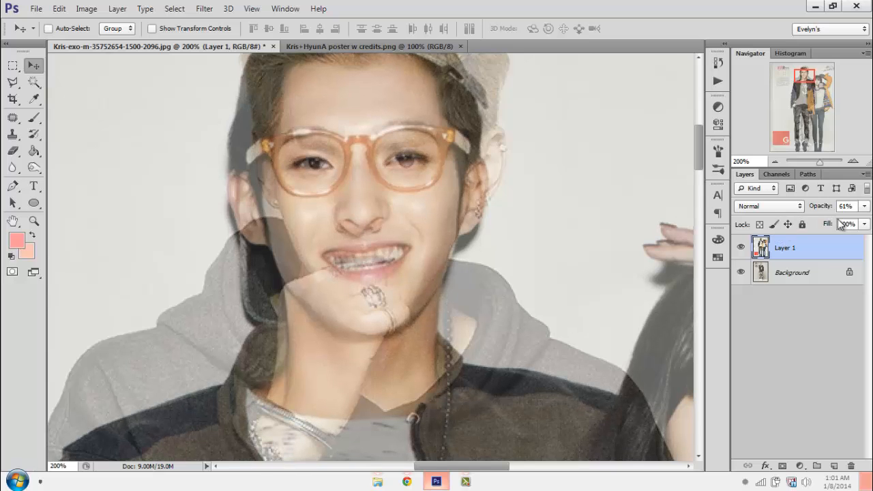
pyautogui.moveTo(818, 206); pyautogui.dragTo(872, 203)
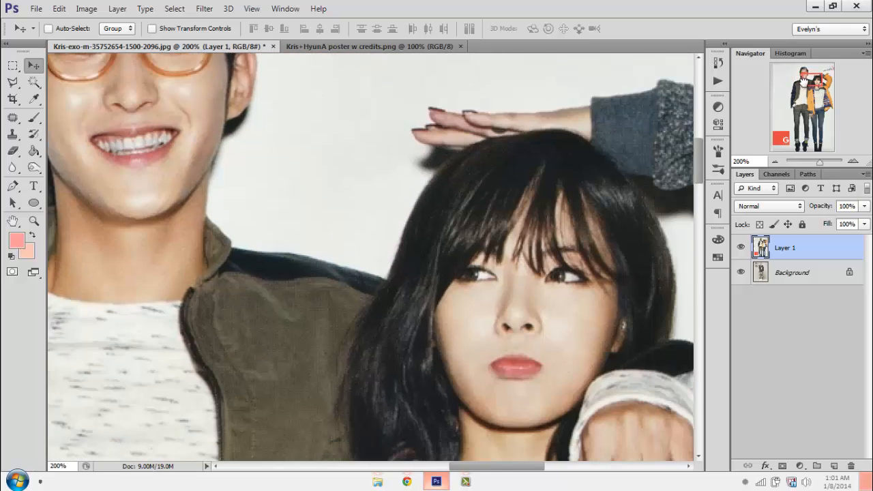
# Start a Polygonal Lasso outline where the woman's hair meets the grey cuff, following the cuff's underside to the orange sleeve flap.
pyautogui.moveTo(795, 76)
pyautogui.mouseDown()
pyautogui.moveTo(799, 87)
pyautogui.moveTo(803, 78)
pyautogui.mouseUp()
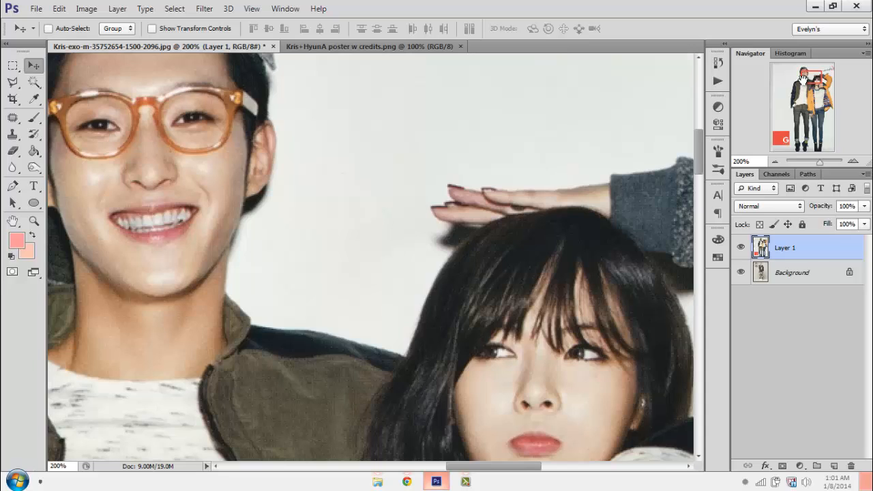
pyautogui.moveTo(803, 77); pyautogui.dragTo(807, 81)
pyautogui.click(13, 82)
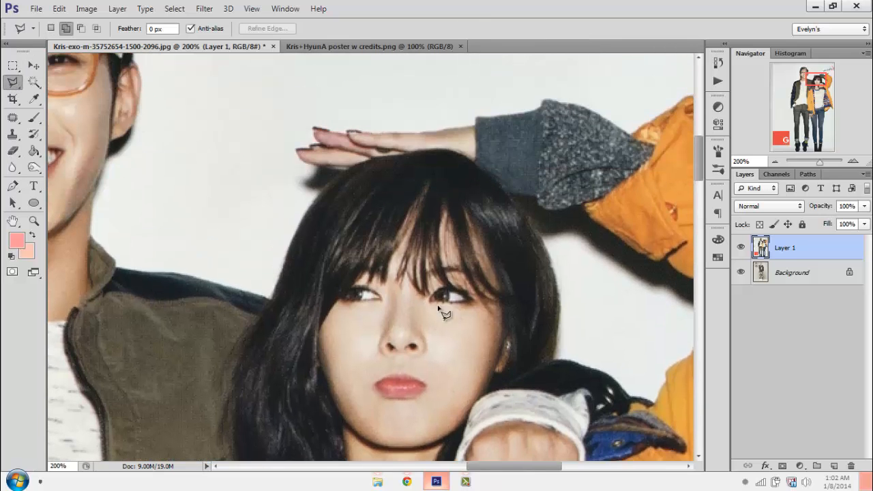
pyautogui.moveTo(507, 332); pyautogui.dragTo(225, 239)
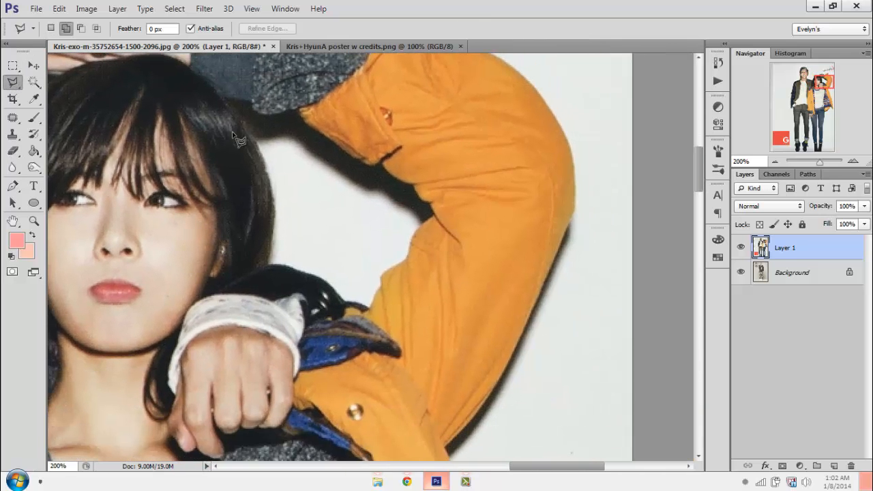
pyautogui.click(852, 161)
pyautogui.moveTo(822, 88); pyautogui.dragTo(816, 80)
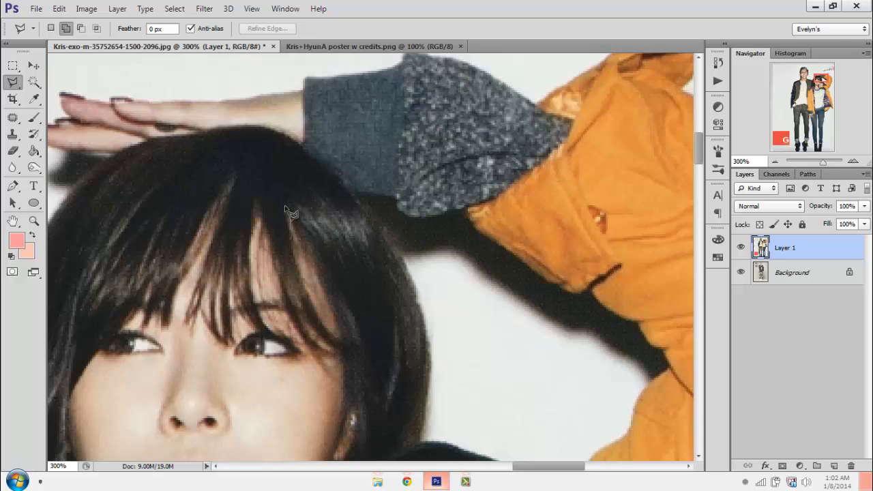
pyautogui.click(351, 194)
pyautogui.click(395, 199)
pyautogui.click(420, 218)
pyautogui.click(442, 216)
pyautogui.click(465, 208)
pyautogui.click(474, 226)
pyautogui.click(509, 254)
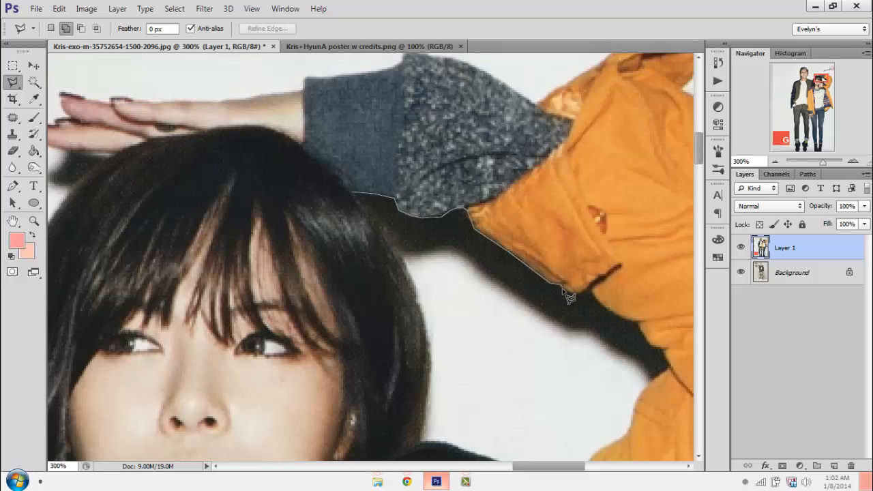
# Continue the lasso outline along the inner edge of the bent orange sleeve down to the jacket collar.
pyautogui.click(566, 290)
pyautogui.click(594, 300)
pyautogui.click(637, 322)
pyautogui.moveTo(656, 345)
pyautogui.mouseDown()
pyautogui.moveTo(575, 229)
pyautogui.moveTo(472, 168)
pyautogui.mouseUp()
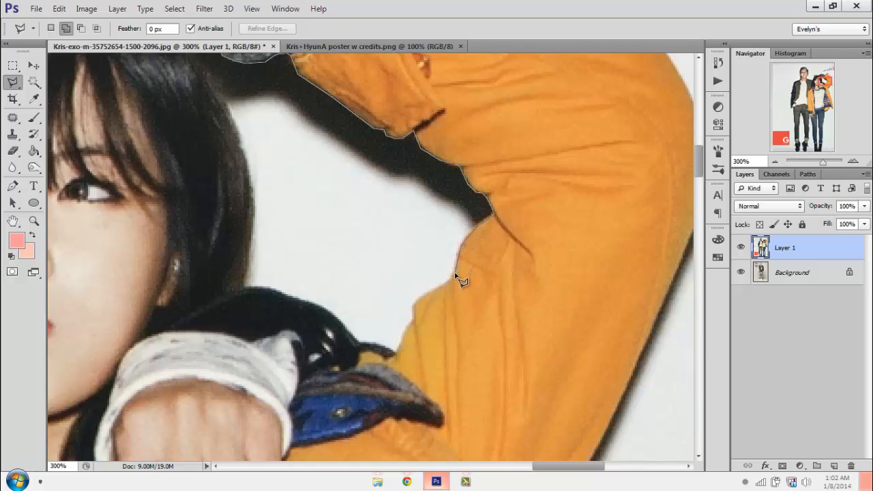
pyautogui.click(416, 300)
pyautogui.click(393, 356)
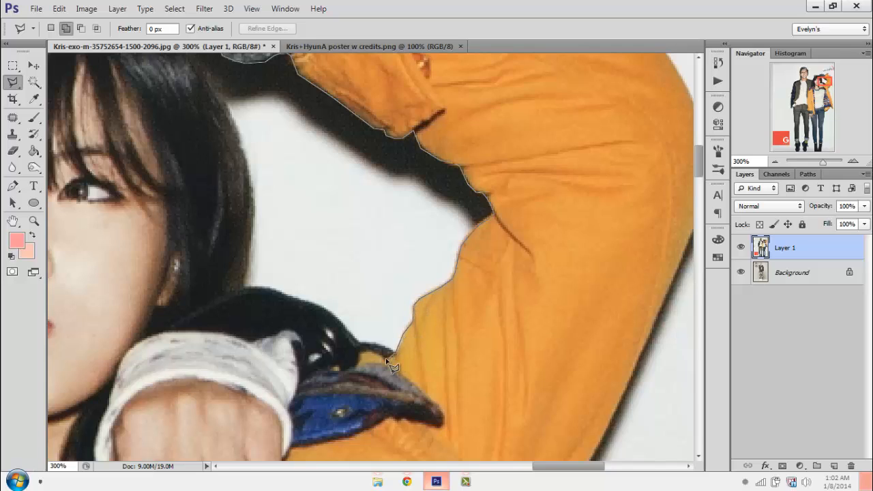
# Trace the outline along the jacket collar and over the top of the white wristband to the woman's hair.
pyautogui.click(342, 370)
pyautogui.click(339, 365)
pyautogui.click(320, 369)
pyautogui.click(306, 375)
pyautogui.click(299, 375)
pyautogui.click(292, 345)
pyautogui.click(259, 345)
pyautogui.click(230, 335)
pyautogui.click(200, 331)
pyautogui.click(169, 331)
pyautogui.click(163, 332)
# Trace up the outer edge of the woman's hair and close the selection around the gap inside her raised arm.
pyautogui.click(207, 301)
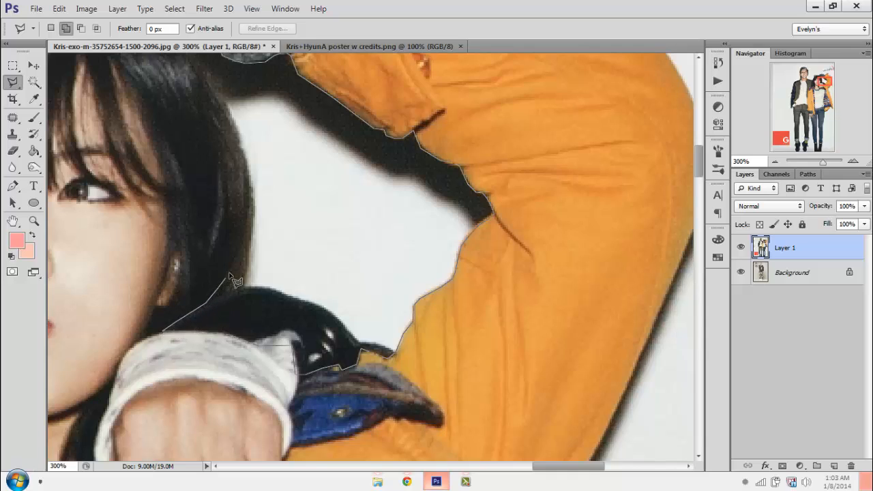
pyautogui.click(233, 264)
pyautogui.click(244, 239)
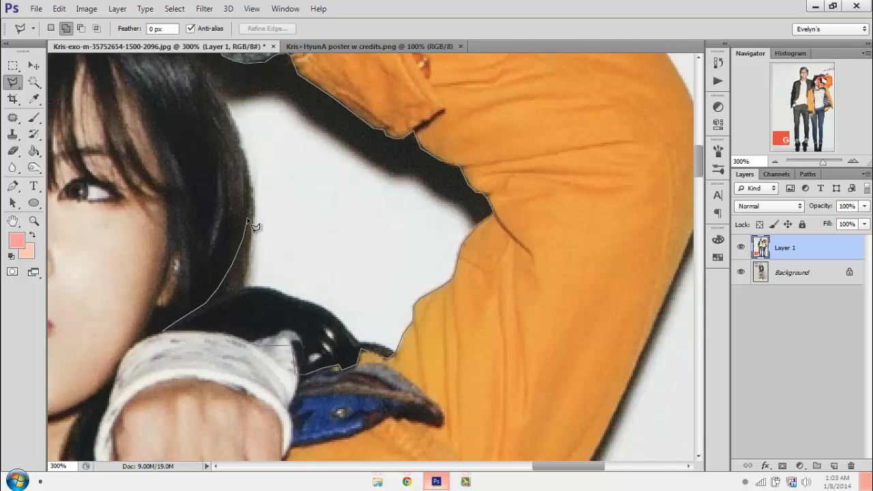
pyautogui.moveTo(247, 221); pyautogui.dragTo(239, 146)
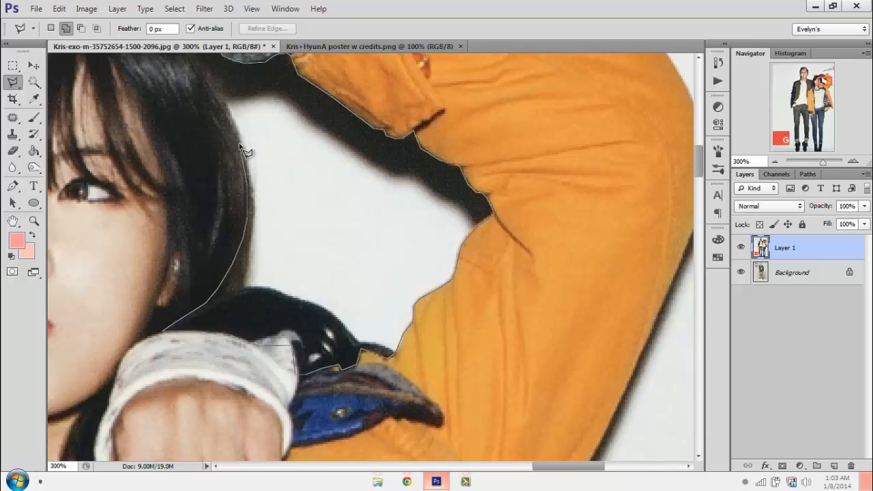
pyautogui.click(228, 112)
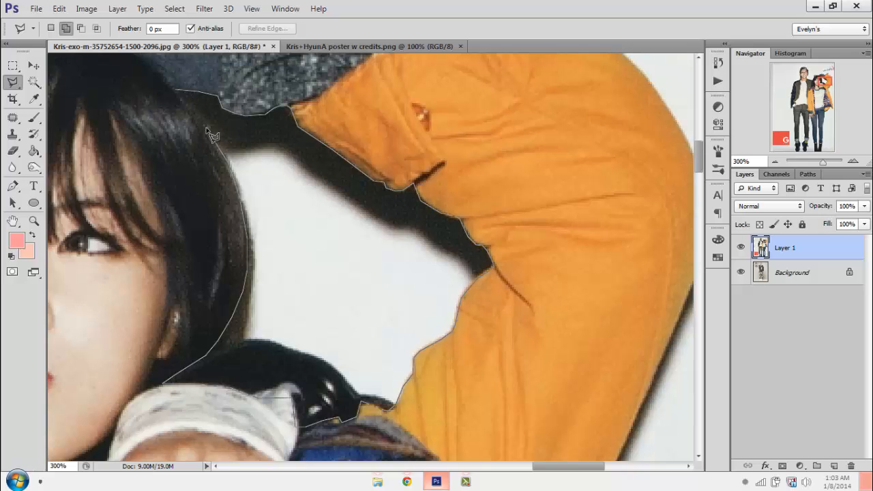
pyautogui.click(179, 92)
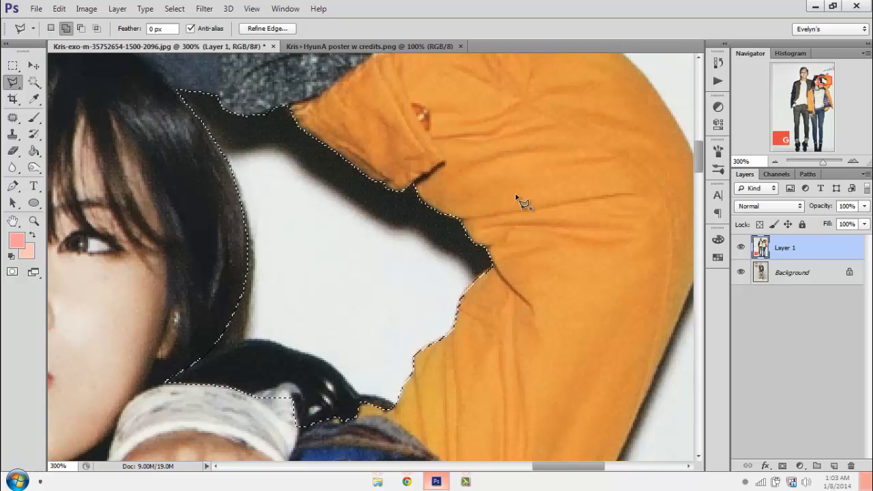
# Start a Polygonal Lasso outline at the wrist of the woman's lowered hand, tracing the orange jacket sliver and up the blue cuff's outer edge.
pyautogui.click(773, 161)
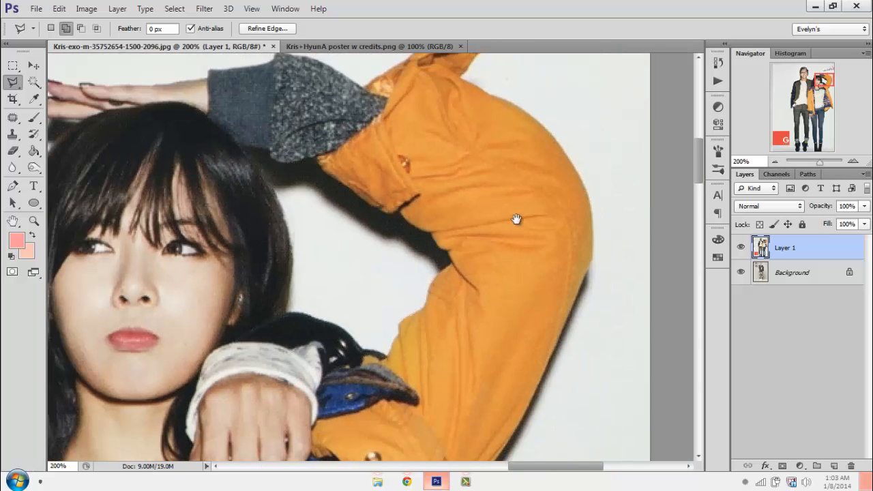
pyautogui.moveTo(517, 219); pyautogui.dragTo(625, 214)
pyautogui.moveTo(438, 239); pyautogui.dragTo(413, 257)
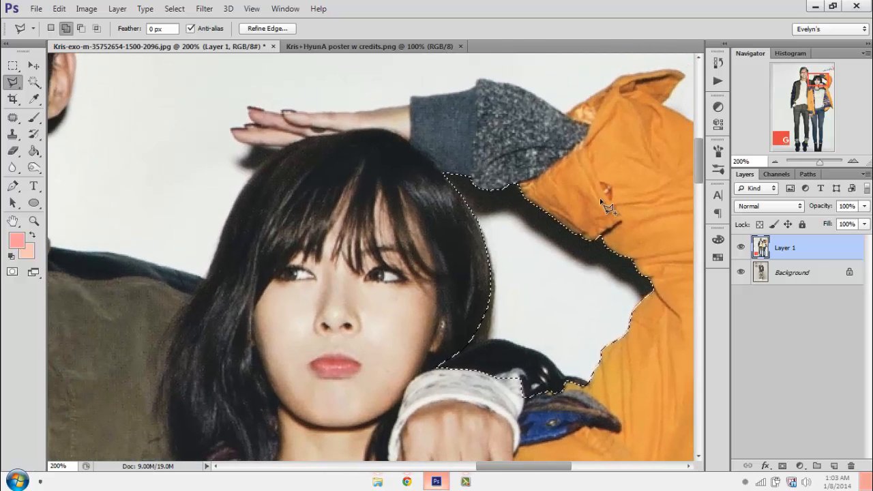
pyautogui.moveTo(466, 267); pyautogui.dragTo(452, 81)
pyautogui.moveTo(343, 312); pyautogui.dragTo(551, 189)
pyautogui.moveTo(375, 346); pyautogui.dragTo(393, 142)
pyautogui.click(852, 161)
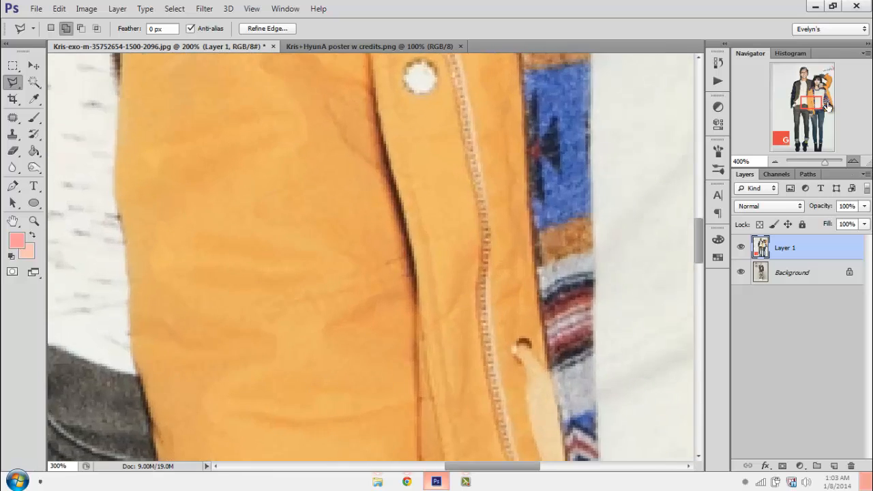
pyautogui.click(824, 114)
pyautogui.moveTo(824, 115); pyautogui.dragTo(812, 112)
pyautogui.scroll(-2, 617, 257)
pyautogui.scroll(5, 321, 233)
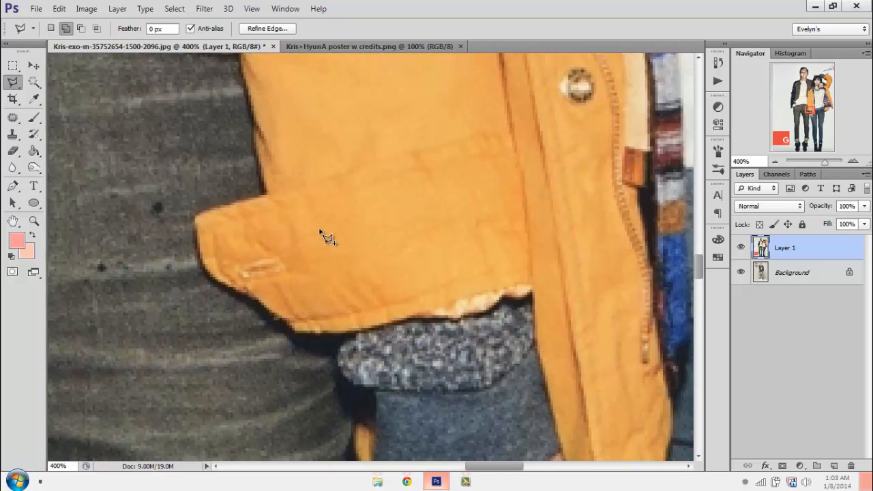
pyautogui.scroll(-3, 396, 328)
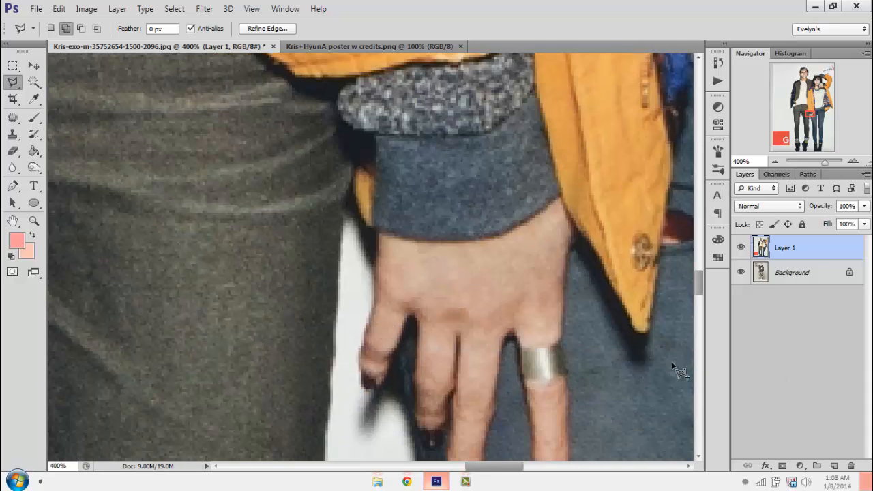
pyautogui.click(378, 231)
pyautogui.click(369, 224)
pyautogui.click(353, 196)
pyautogui.click(355, 166)
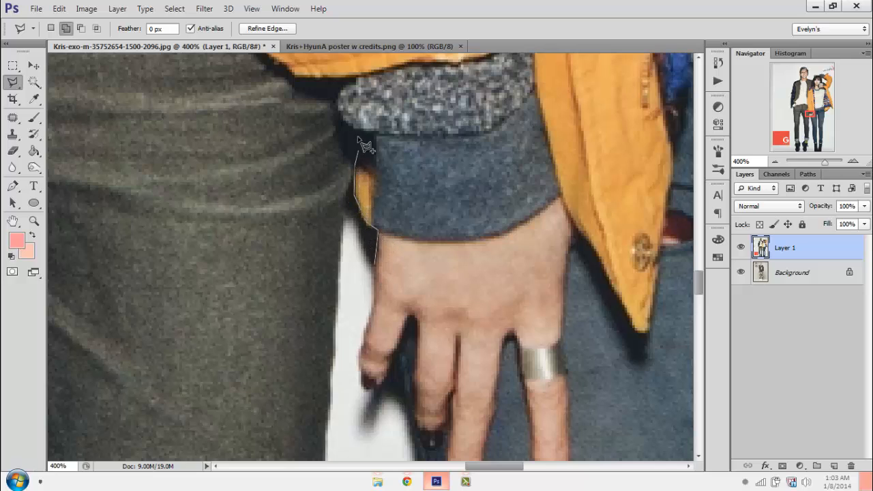
pyautogui.click(365, 163)
pyautogui.click(376, 144)
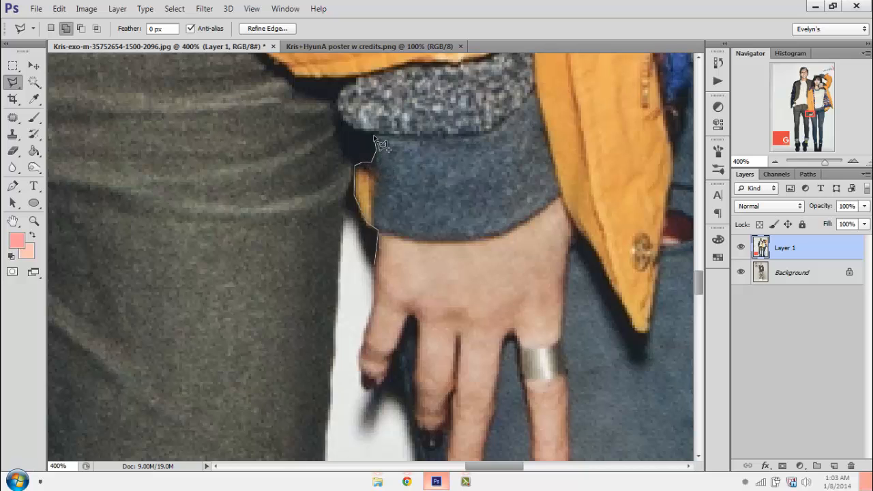
# Continue the outline around the grey knit cuff and close the selection where the raised arm's grey sleeve meets the orange flap.
pyautogui.click(338, 108)
pyautogui.click(336, 99)
pyautogui.click(340, 92)
pyautogui.click(352, 82)
pyautogui.click(204, 115)
pyautogui.doubleClick(328, 325)
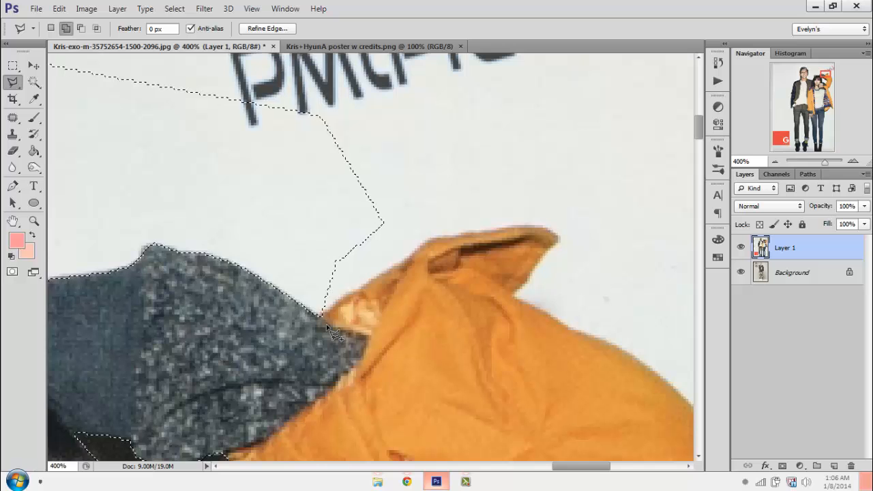
# Examine the selection edge around the raised arm's orange sleeve flap and return to the Polygonal Lasso tool.
pyautogui.click(775, 161)
pyautogui.click(775, 162)
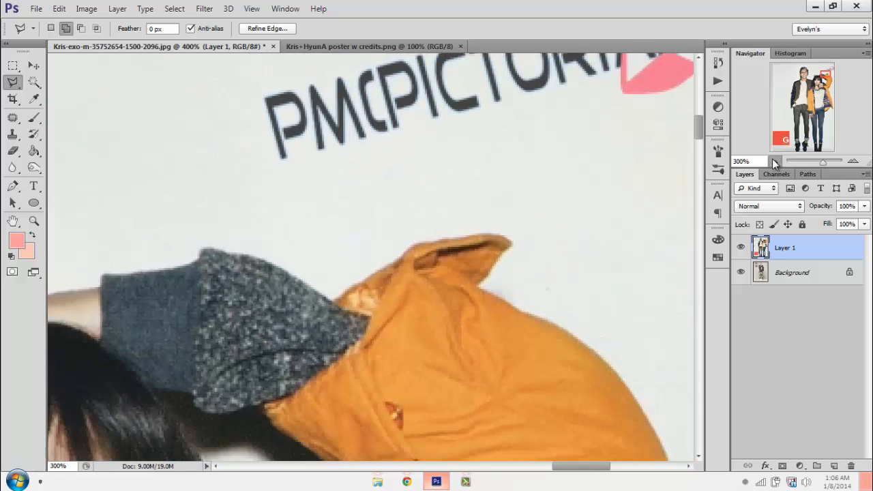
pyautogui.click(774, 162)
pyautogui.click(775, 162)
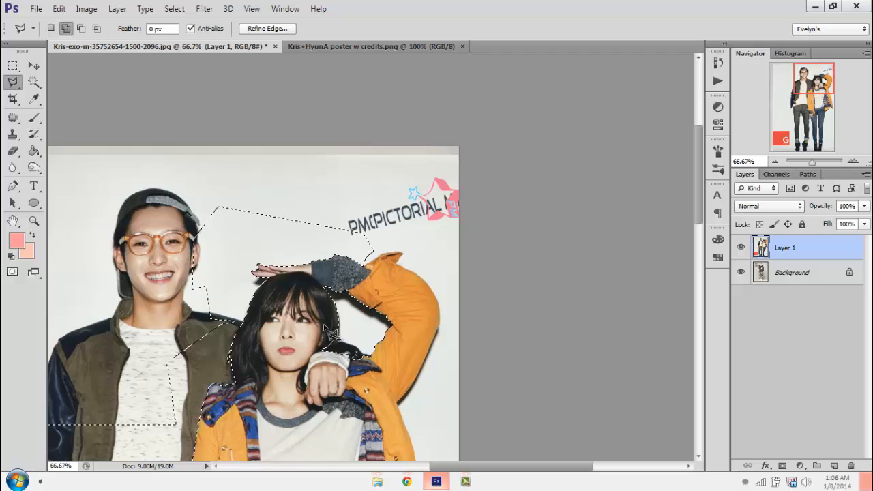
pyautogui.click(38, 222)
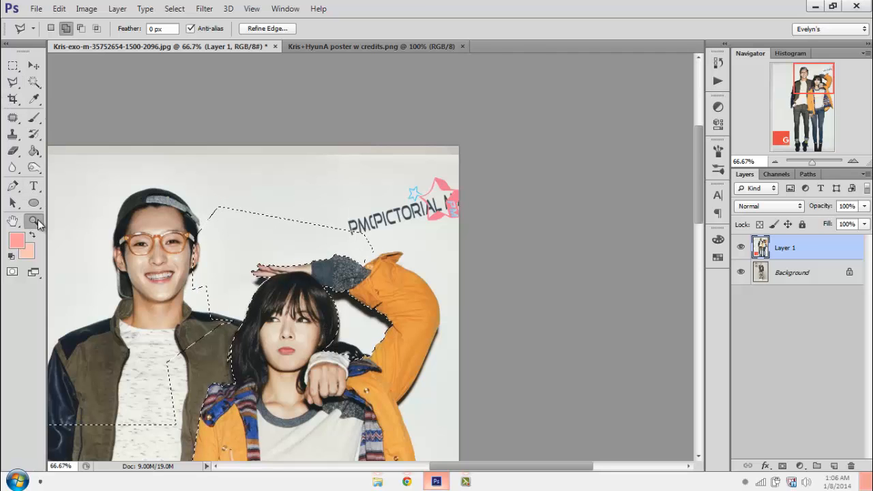
pyautogui.click(406, 286)
pyautogui.click(406, 286)
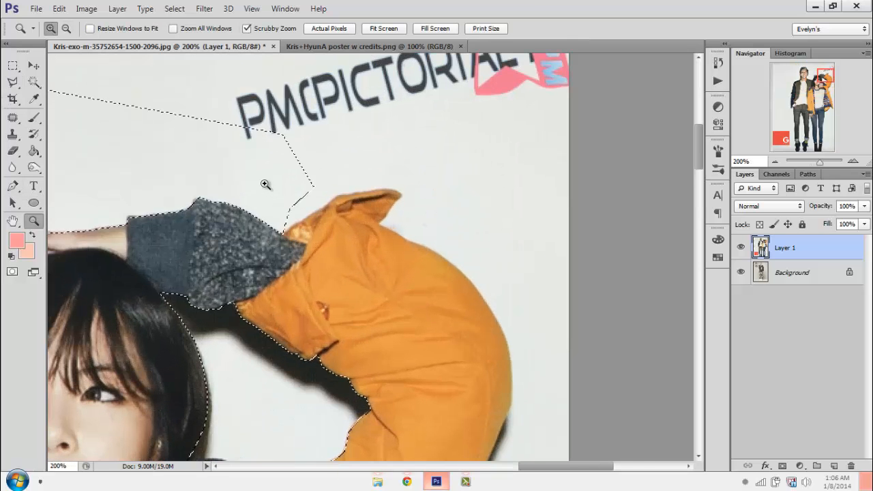
pyautogui.click(309, 208)
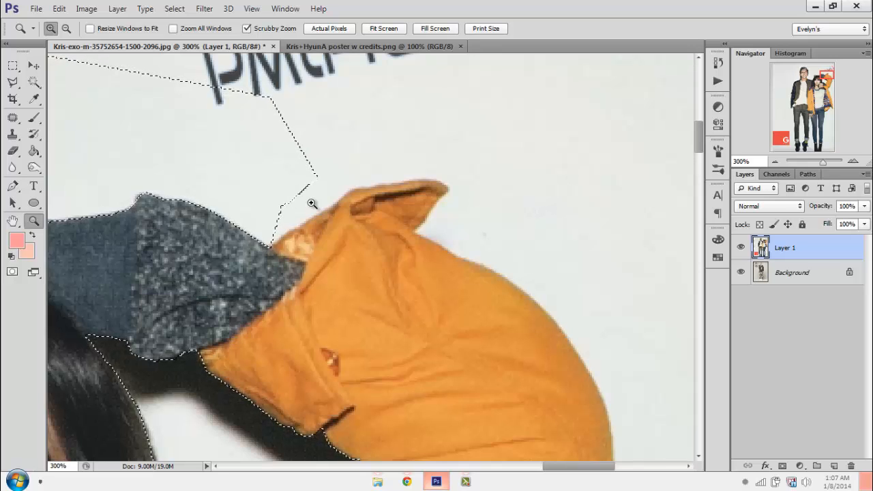
pyautogui.click(311, 203)
pyautogui.click(310, 202)
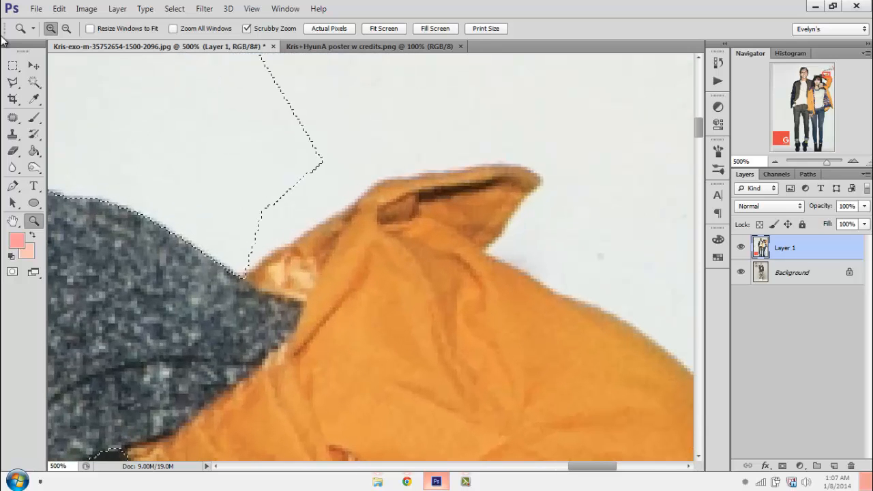
pyautogui.click(22, 82)
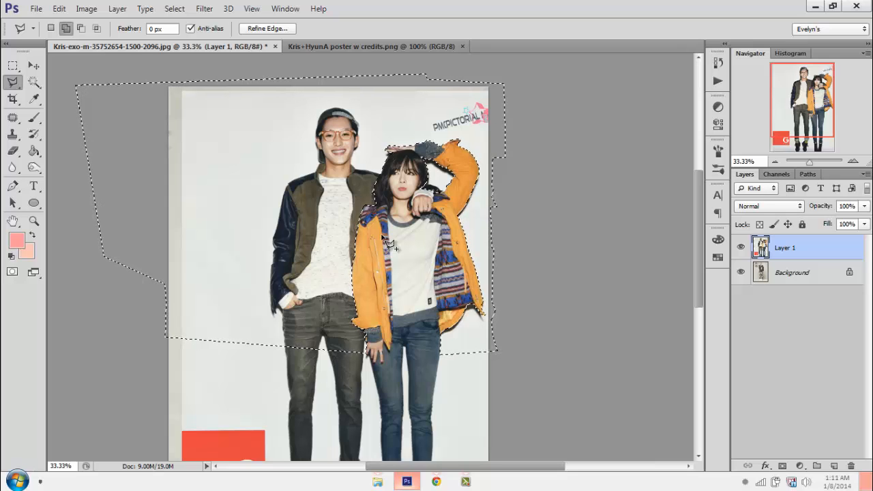
# Try a layer mask on Layer 1 that hides the selected area around the woman, and undo it.
pyautogui.click(117, 9)
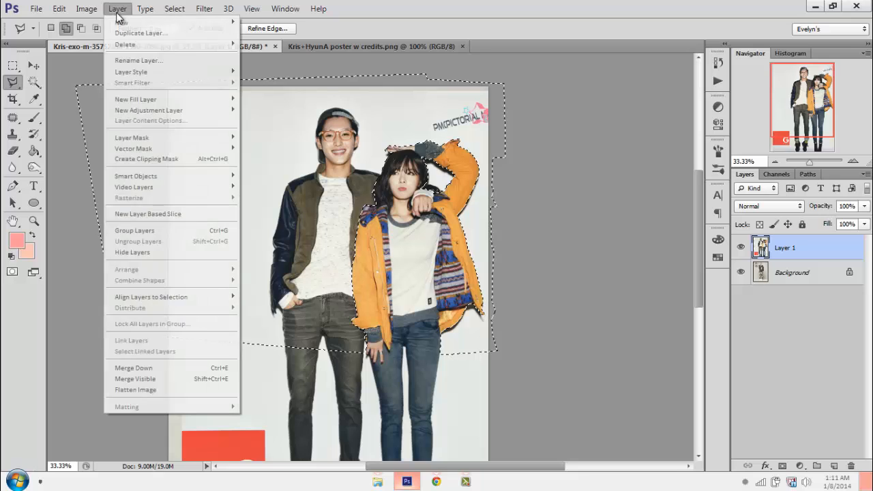
pyautogui.moveTo(141, 140)
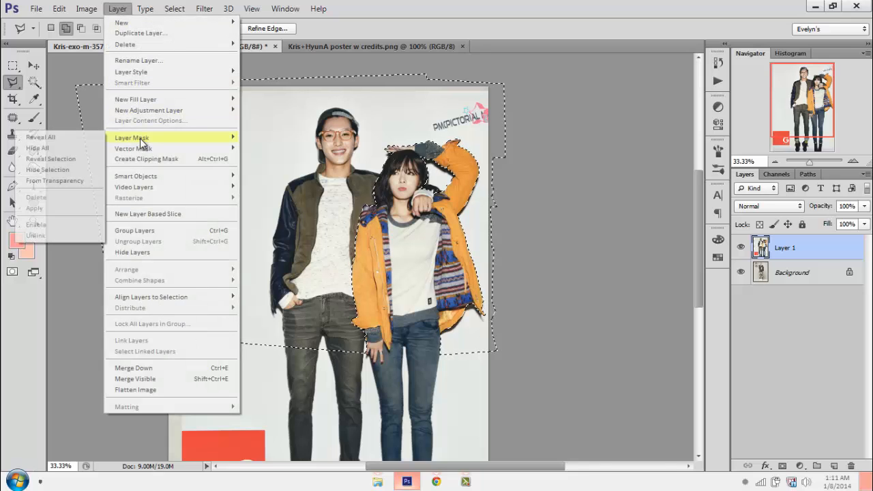
pyautogui.click(67, 169)
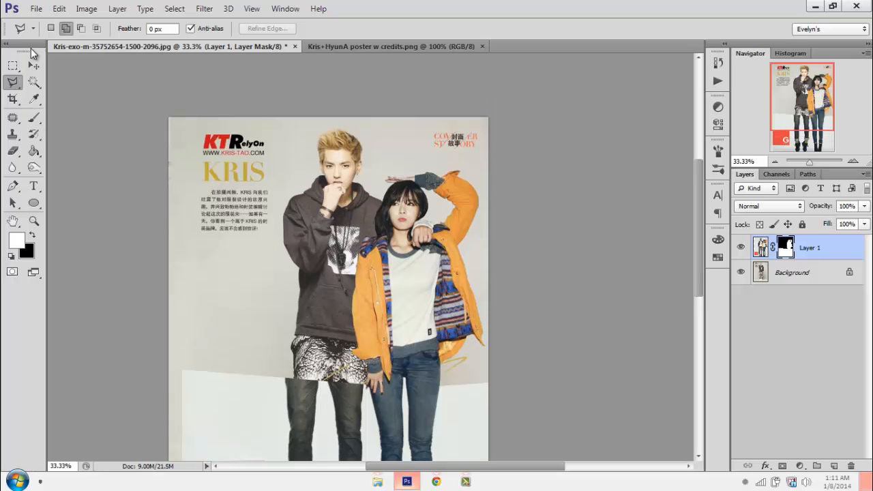
pyautogui.hotkey('ctrl', 'z')
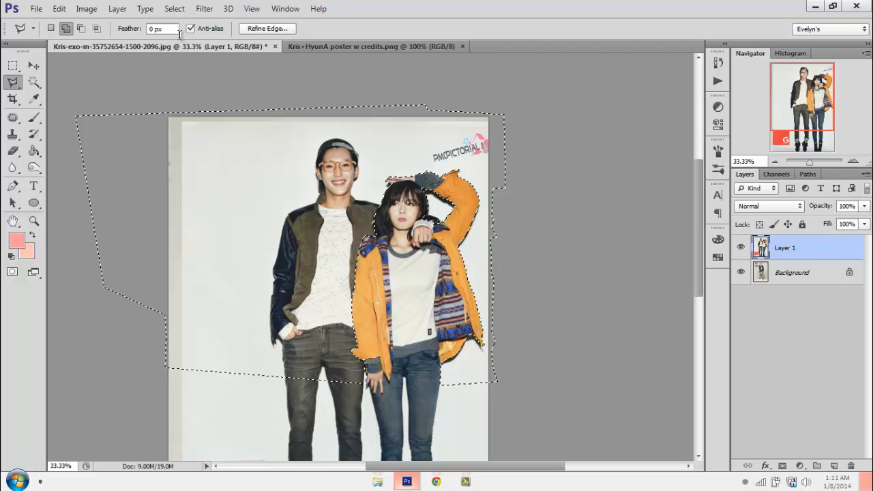
# Try a layer mask on Layer 1 that reveals only the selected area, and undo it.
pyautogui.click(116, 9)
pyautogui.moveTo(133, 137)
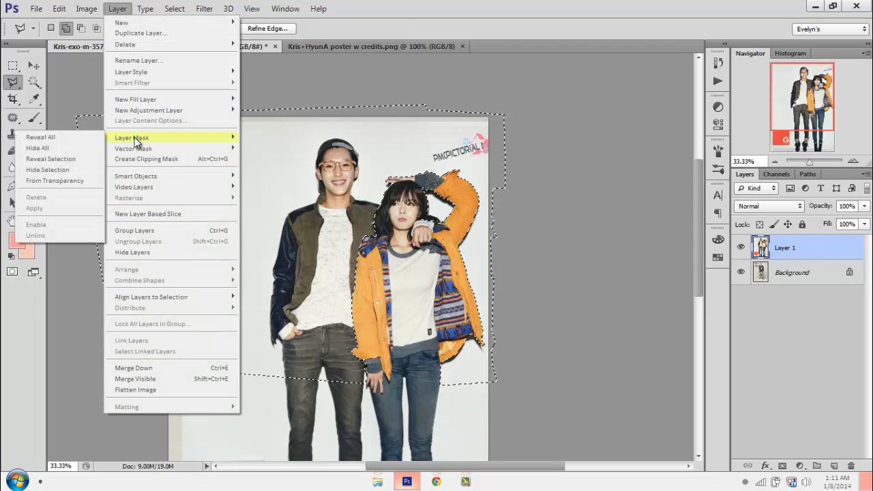
pyautogui.click(69, 156)
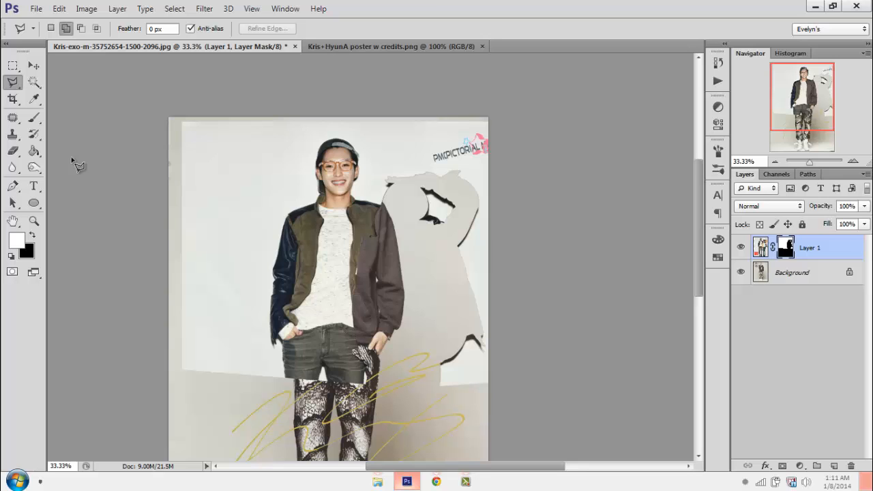
pyautogui.hotkey('ctrl', 'z')
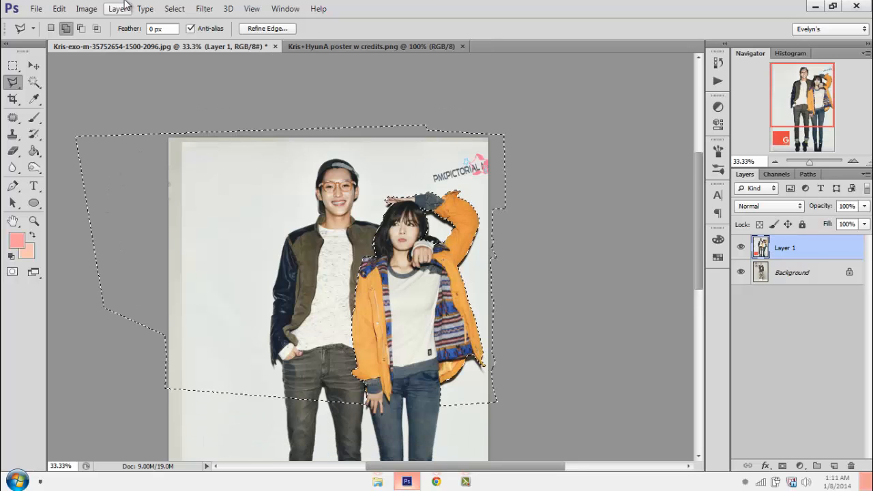
# Add a Hide Selection layer mask to Layer 1 so the Kris portrait shows around the woman.
pyautogui.click(123, 8)
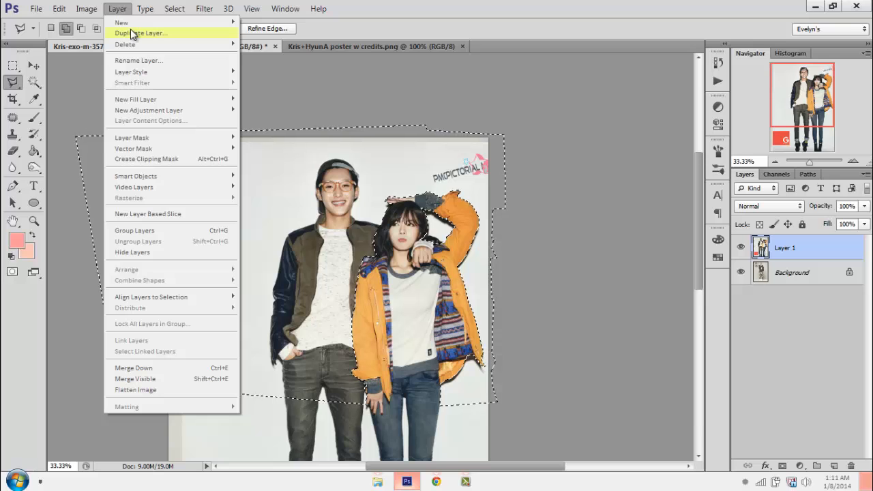
pyautogui.moveTo(136, 137)
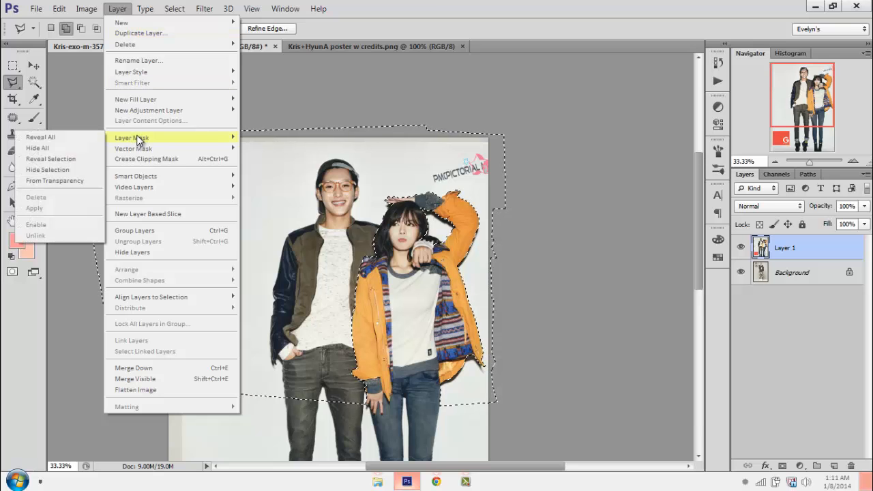
pyautogui.click(64, 169)
pyautogui.moveTo(575, 302); pyautogui.dragTo(563, 196)
pyautogui.scroll(1, 123, 150)
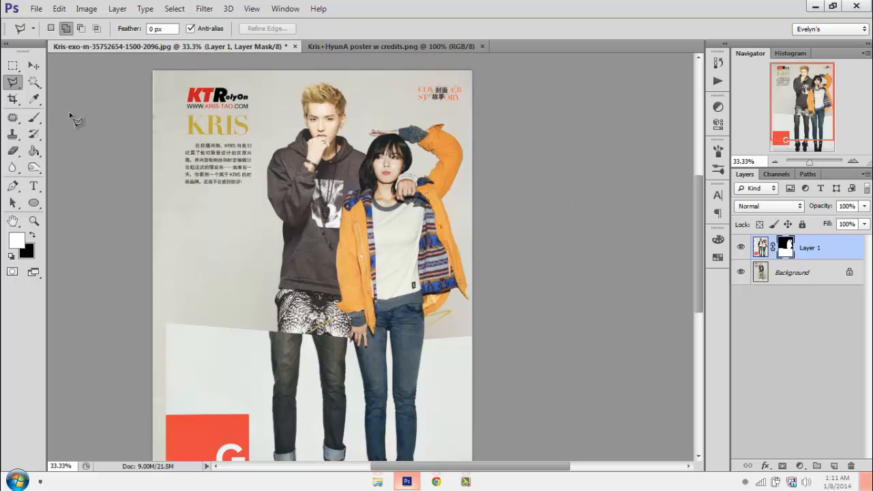
# Crop the canvas at the pair's hip level, removing the legs and the red logo while keeping the full width.
pyautogui.click(13, 99)
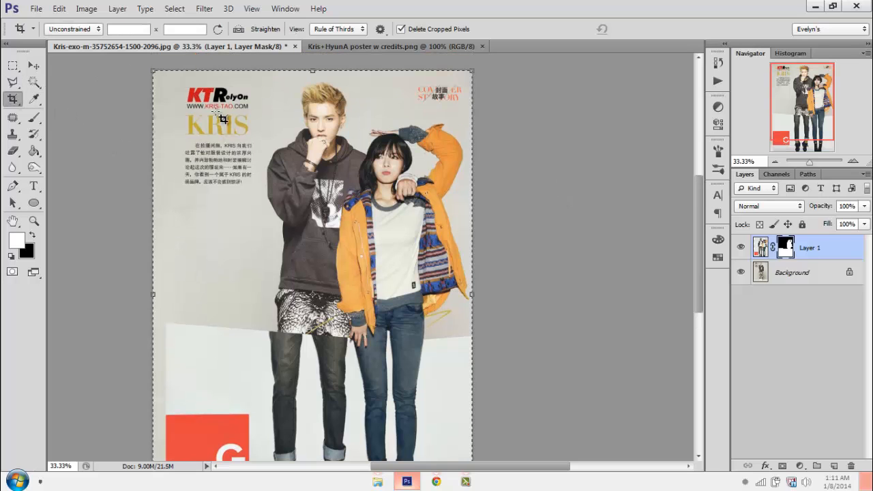
pyautogui.click(154, 71)
pyautogui.scroll(-5, 345, 436)
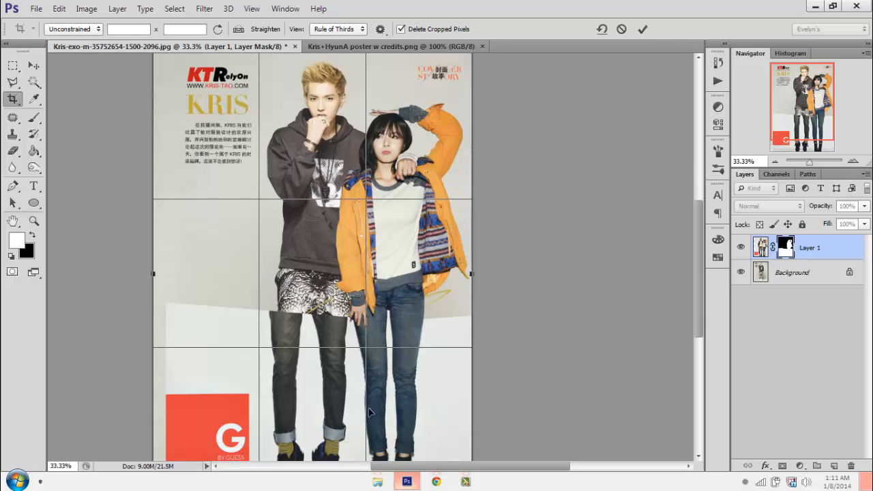
pyautogui.moveTo(315, 426); pyautogui.dragTo(325, 227)
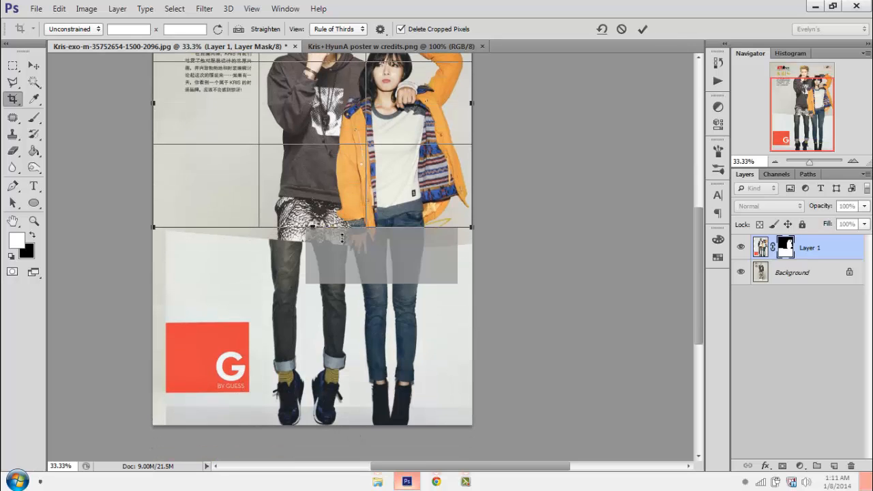
pyautogui.scroll(3, 467, 257)
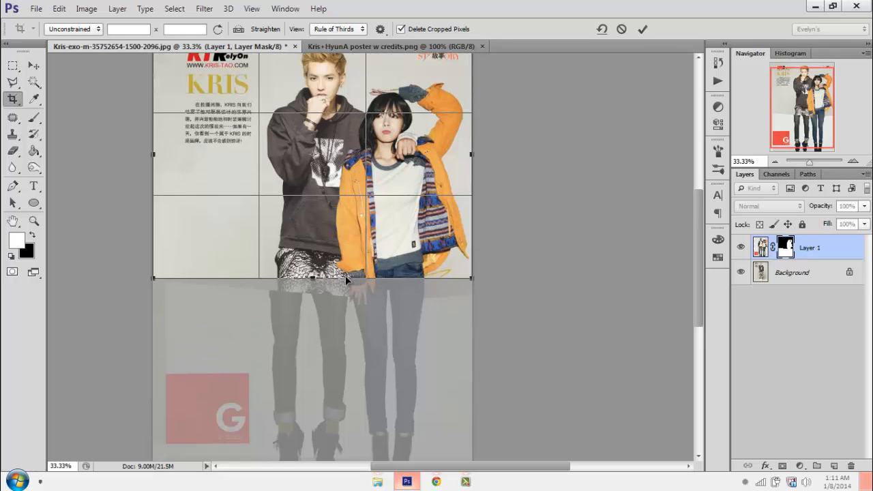
pyautogui.moveTo(312, 277); pyautogui.dragTo(313, 275)
pyautogui.scroll(2, 653, 179)
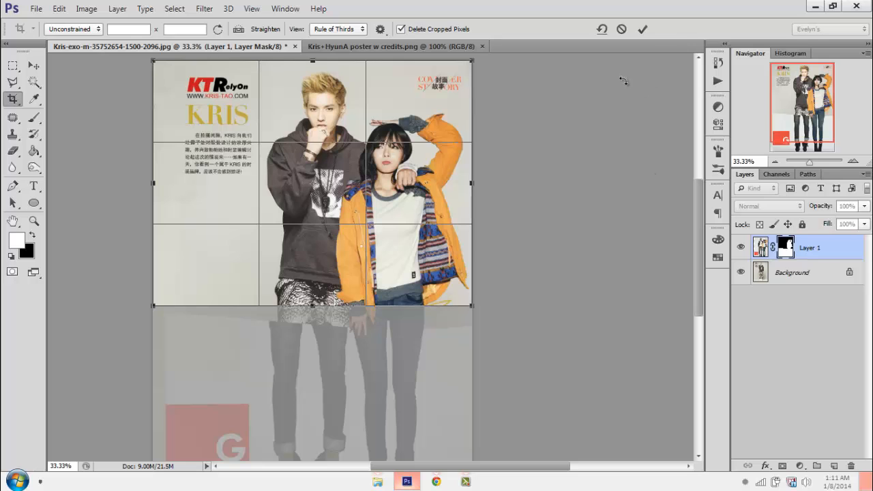
pyautogui.click(638, 31)
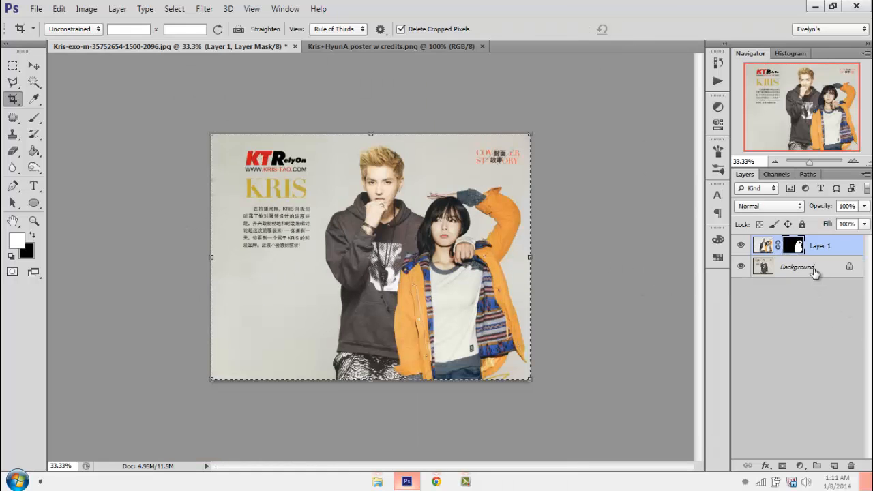
# Duplicate the Background layer and select the copy together with Layer 1 for moving.
pyautogui.moveTo(814, 273); pyautogui.dragTo(833, 466)
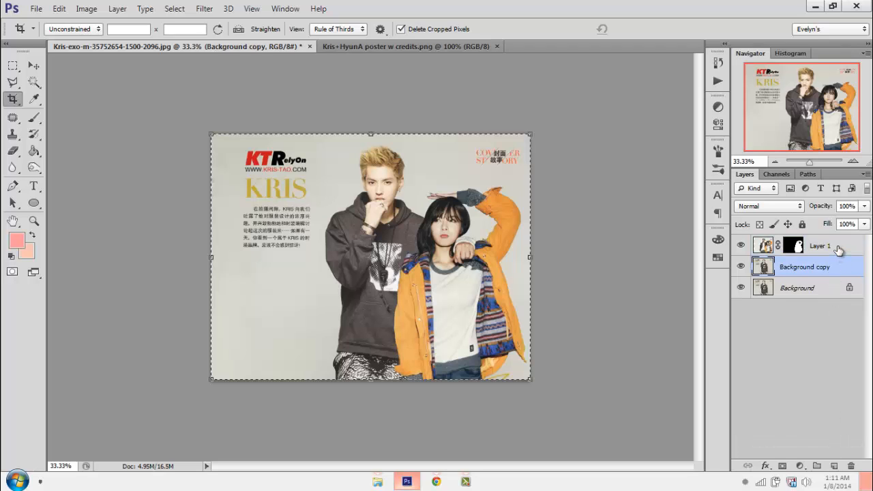
pyautogui.keyDown('shift'); pyautogui.click(838, 249); pyautogui.keyUp('shift')
pyautogui.press('v')
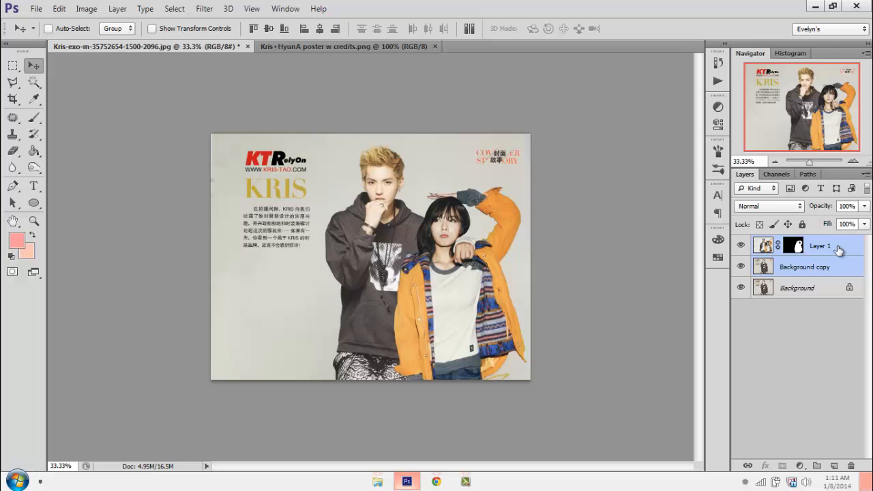
# Nudge Layer 1 and the Background copy together to the left, widening the space beside the woman's raised elbow.
pyautogui.press('Left')
pyautogui.press('Left')
pyautogui.press('Left')
pyautogui.press('Left')
pyautogui.press('Left')
pyautogui.press('Left')
pyautogui.press('Left')
pyautogui.press('Left')
pyautogui.press('Left')
pyautogui.press('Left')
pyautogui.press('Left')
pyautogui.press('Left')
pyautogui.press('Left')
pyautogui.press('Left')
pyautogui.press('Left')
pyautogui.press('Left')
pyautogui.press('Left')
pyautogui.press('Left')
pyautogui.press('Left')
pyautogui.press('Left')
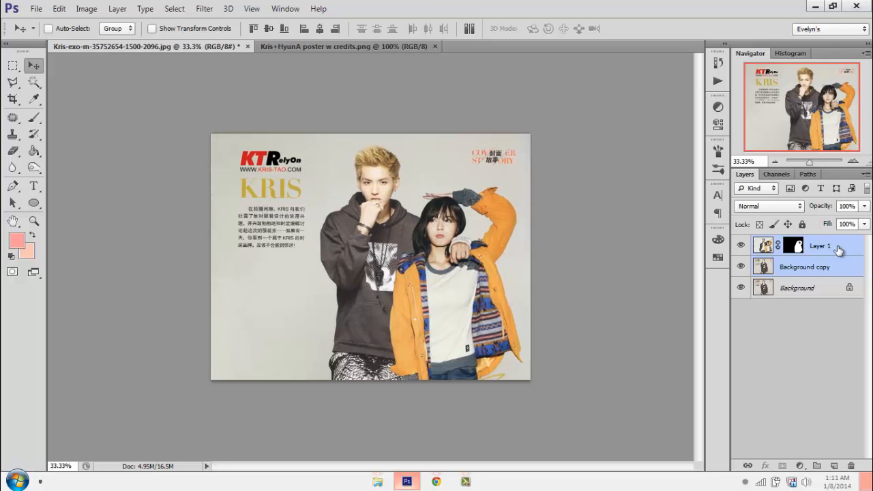
pyautogui.press('Left')
pyautogui.press('Left')
pyautogui.press('Left')
pyautogui.press('Left')
pyautogui.press('Left')
pyautogui.press('Left')
pyautogui.press('Left')
pyautogui.press('Left')
pyautogui.press('Left')
pyautogui.press('Left')
pyautogui.press('Left')
pyautogui.press('Left')
pyautogui.press('Left')
pyautogui.press('Left')
pyautogui.press('Left')
pyautogui.press('Left')
pyautogui.press('Left')
pyautogui.press('Left')
pyautogui.press('Left')
pyautogui.press('Left')
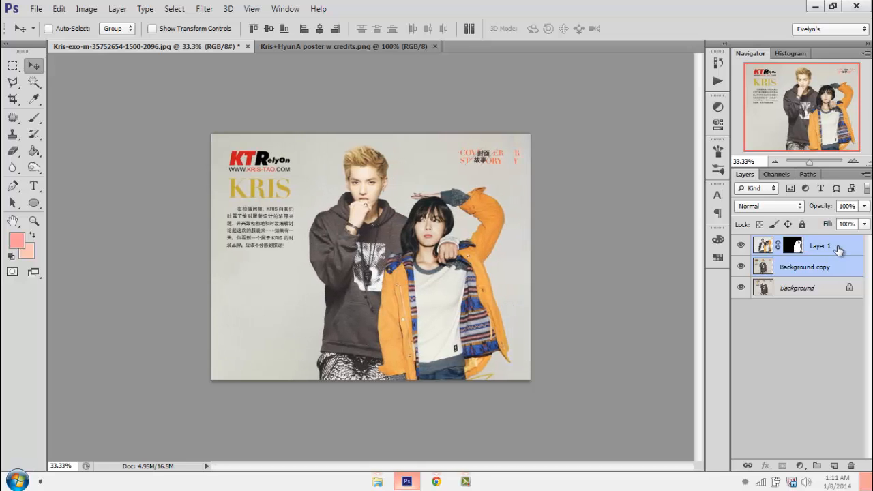
# Shift Layer 1 and the Background copy further left together, until the KTRelyOn logo sits close to the canvas edge.
pyautogui.press('Left')
pyautogui.press('Left')
pyautogui.press('Left')
pyautogui.press('Left')
pyautogui.press('Left')
pyautogui.press('Left')
pyautogui.press('Left')
pyautogui.press('Left')
pyautogui.press('Left')
pyautogui.press('Left')
pyautogui.press('Left')
pyautogui.press('Left')
pyautogui.press('Left')
pyautogui.press('Left')
pyautogui.press('Left')
pyautogui.press('Left')
pyautogui.press('Left')
pyautogui.press('Left')
pyautogui.press('Left')
pyautogui.press('Left')
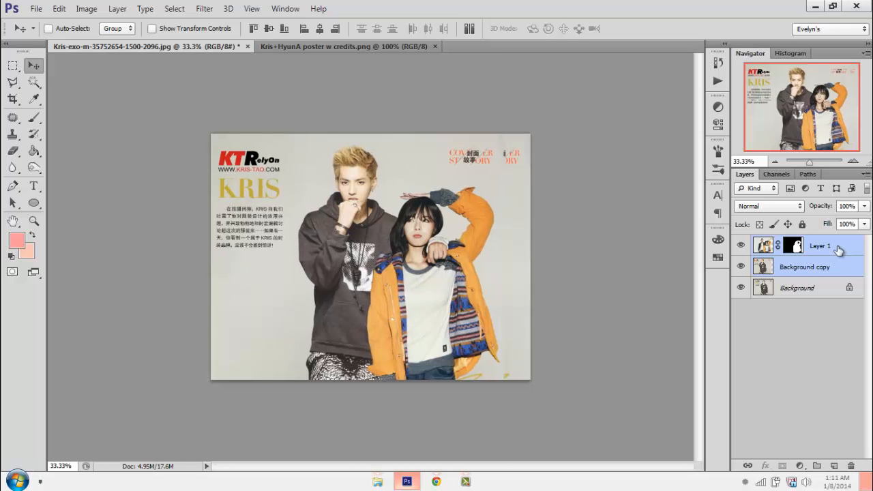
pyautogui.press('Left')
pyautogui.press('Left')
pyautogui.press('Left')
pyautogui.press('Left')
pyautogui.press('Left')
pyautogui.press('Left')
pyautogui.press('Left')
pyautogui.press('Left')
pyautogui.press('Left')
pyautogui.press('Left')
pyautogui.press('Left')
pyautogui.press('Left')
pyautogui.press('Left')
pyautogui.press('Left')
pyautogui.press('Left')
pyautogui.press('Left')
pyautogui.press('Left')
pyautogui.press('Left')
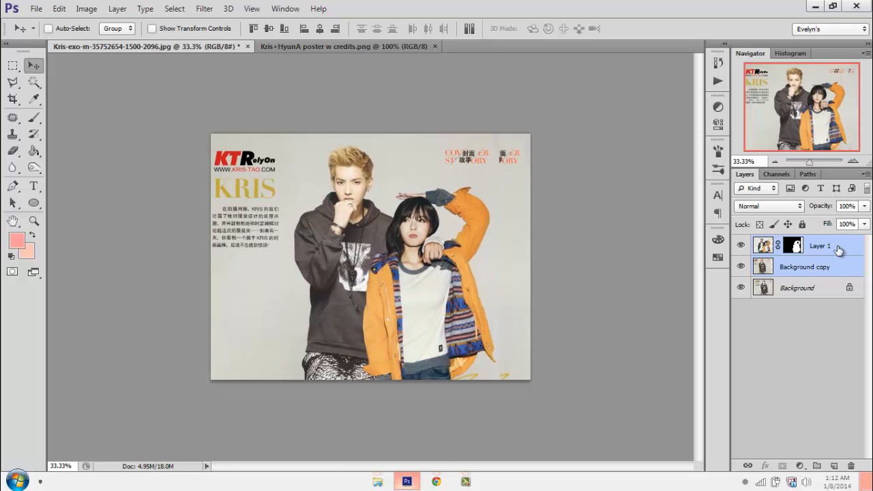
# Target Layer 1's mask and hide the Background copy and Background layers so only the woman shows.
pyautogui.click(795, 245)
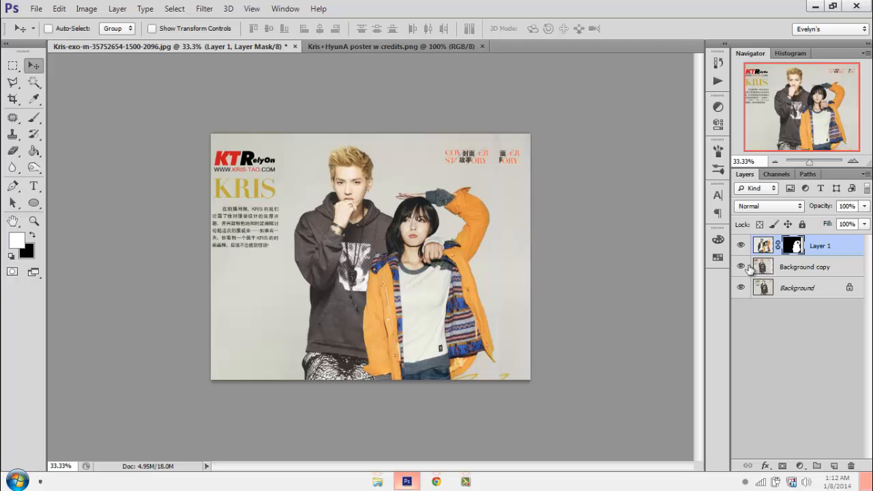
pyautogui.moveTo(742, 267); pyautogui.dragTo(742, 289)
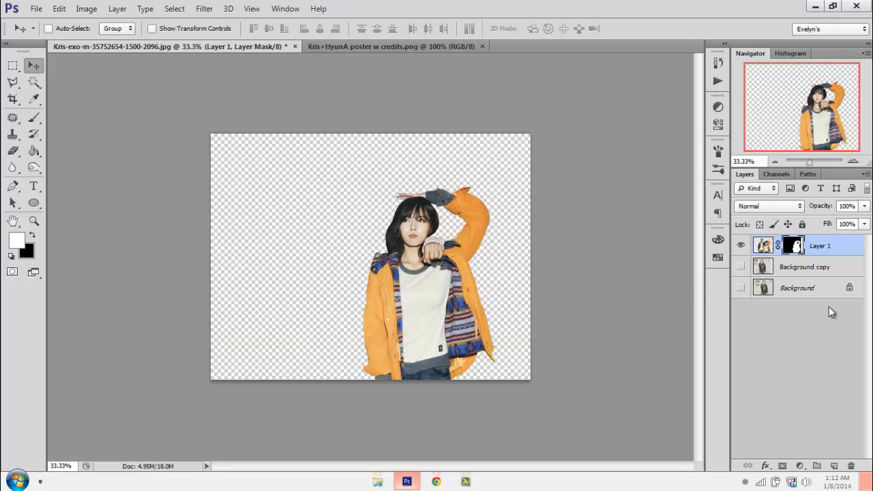
pyautogui.click(13, 65)
pyautogui.moveTo(508, 133); pyautogui.dragTo(547, 413)
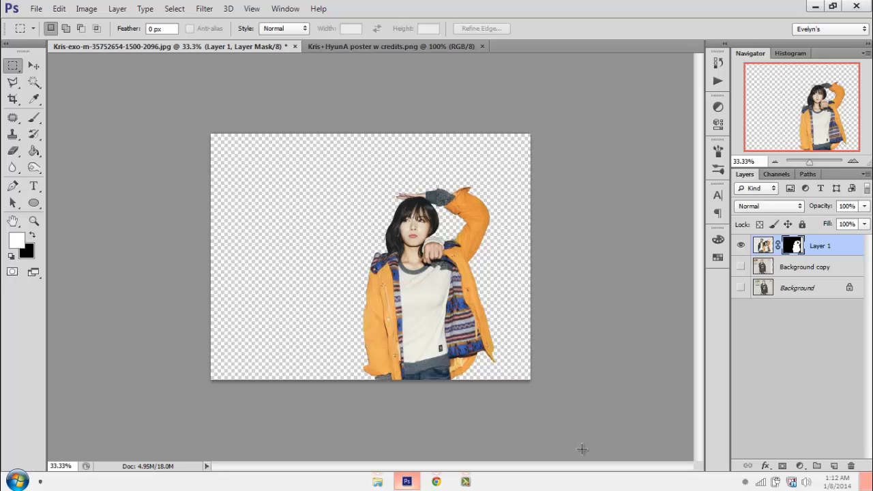
pyautogui.click(546, 412)
# Lasso the area outside the woman's raised arm and jacket edge, clear it from Layer 1's mask, deselect, and show the Background copy again.
pyautogui.click(12, 82)
pyautogui.click(474, 176)
pyautogui.click(494, 206)
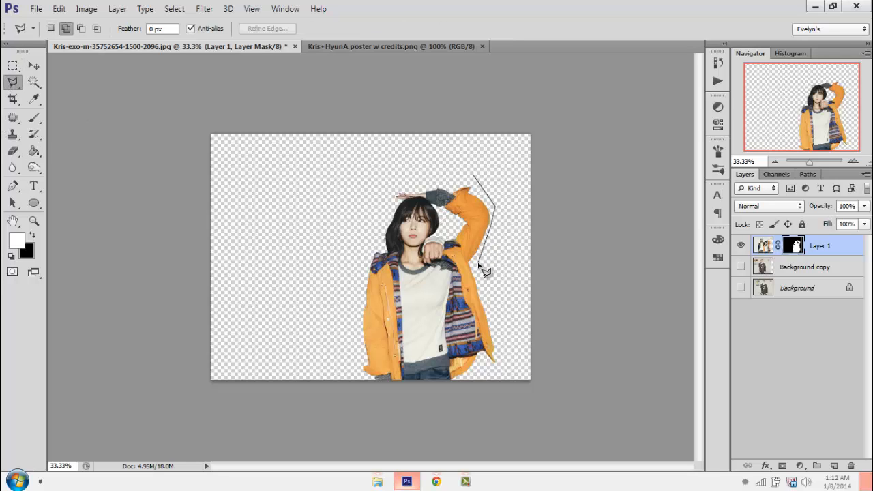
pyautogui.click(480, 262)
pyautogui.click(497, 345)
pyautogui.click(497, 382)
pyautogui.click(575, 377)
pyautogui.click(596, 120)
pyautogui.click(445, 69)
pyautogui.click(435, 138)
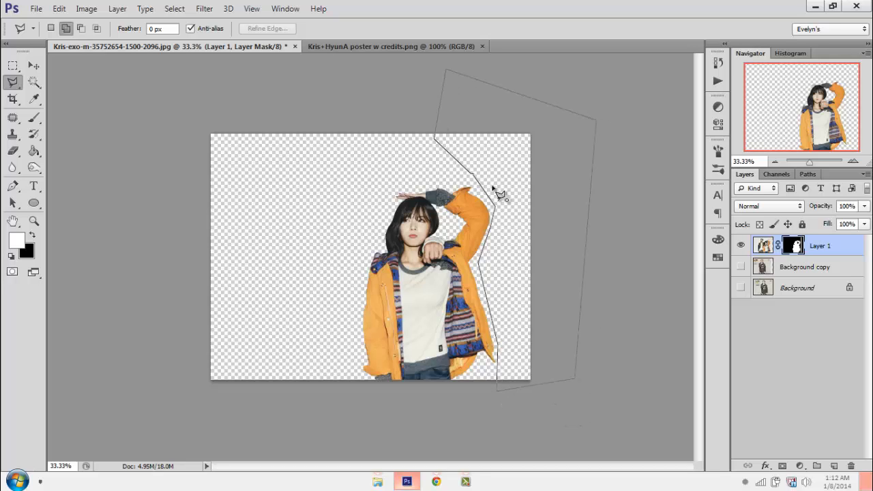
pyautogui.click(475, 178)
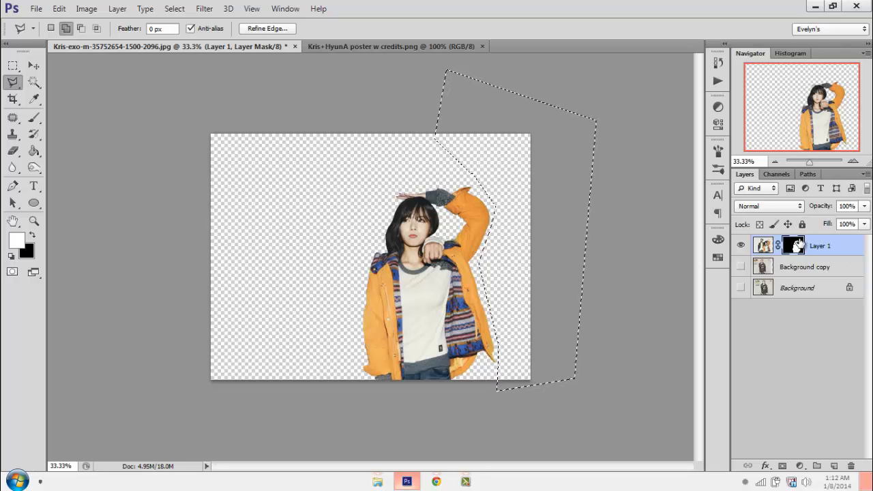
pyautogui.hotkey('ctrl', 'd')
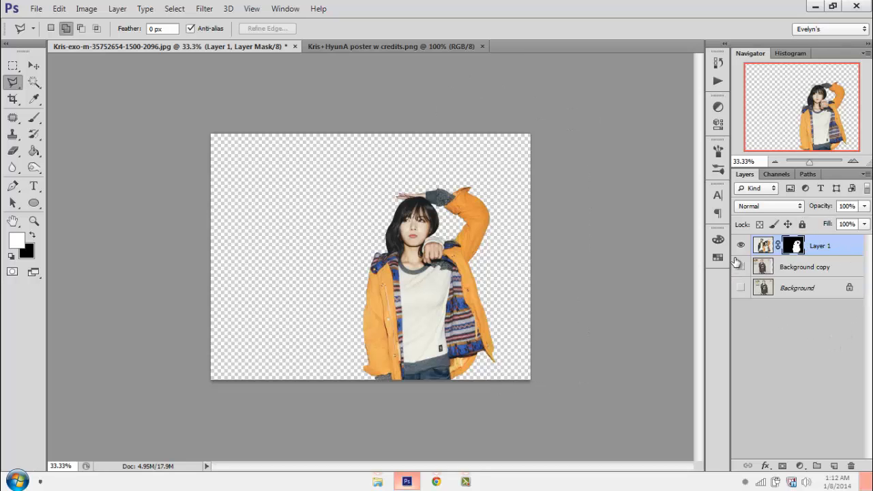
pyautogui.click(740, 267)
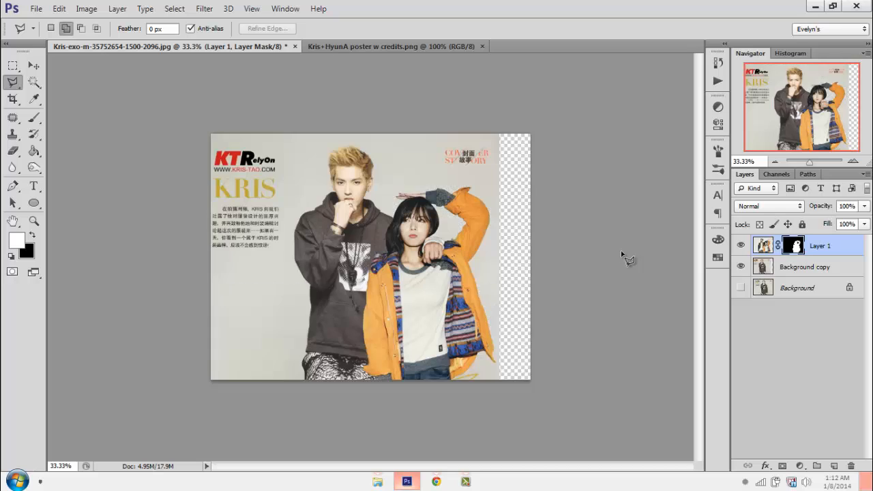
# Select a small rectangular patch of plain hoodie fabric on Kris's upper sleeve.
pyautogui.click(34, 220)
pyautogui.click(458, 246)
pyautogui.click(463, 246)
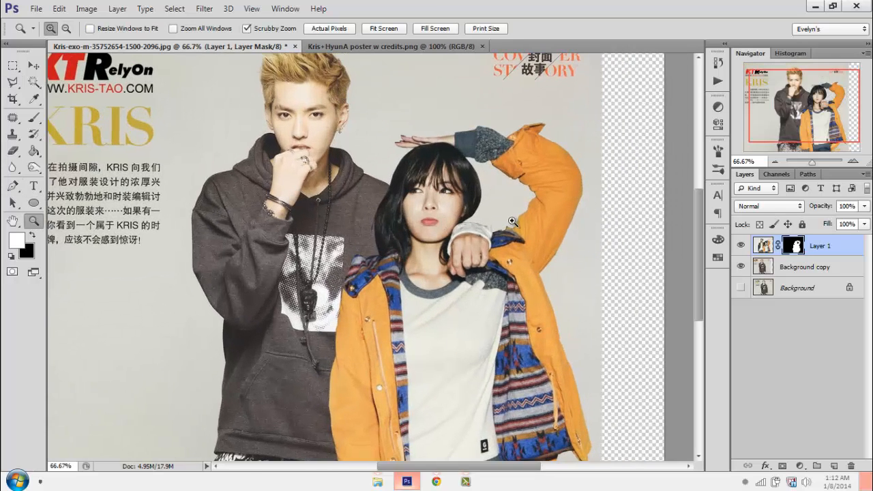
pyautogui.click(491, 246)
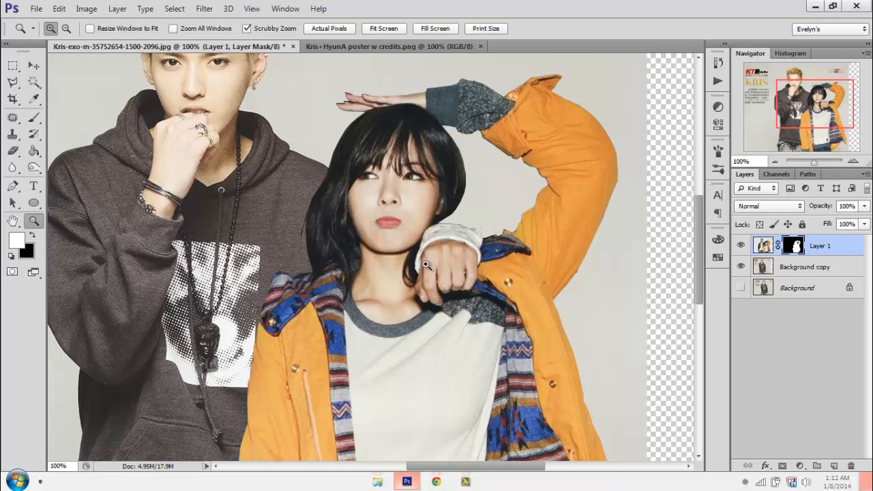
pyautogui.click(469, 255)
pyautogui.click(459, 261)
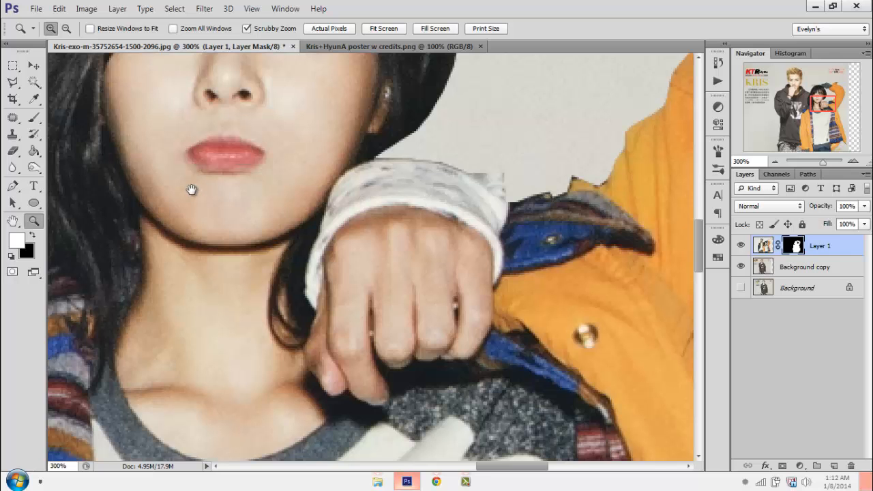
pyautogui.moveTo(192, 190); pyautogui.dragTo(641, 222)
pyautogui.moveTo(237, 234); pyautogui.dragTo(428, 206)
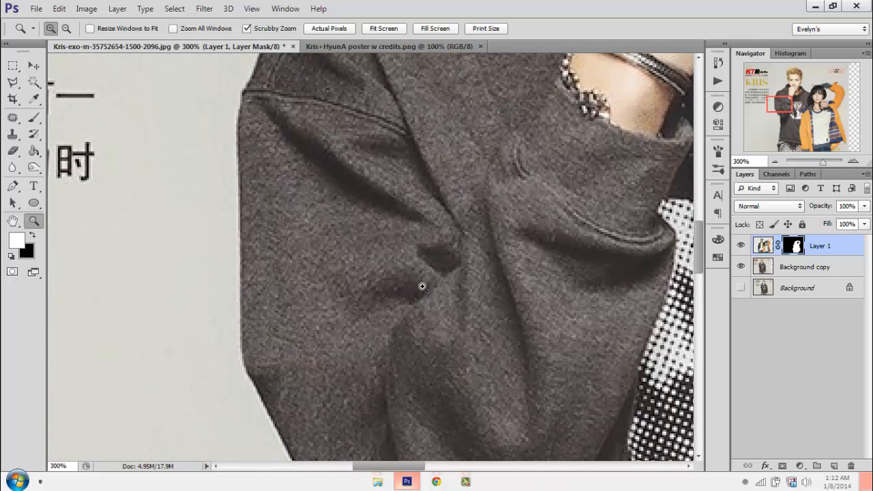
pyautogui.click(12, 65)
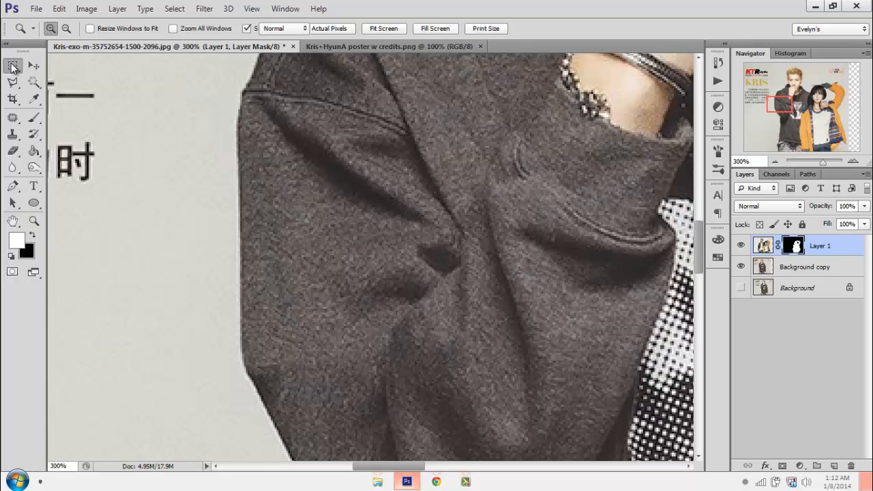
pyautogui.click(12, 66)
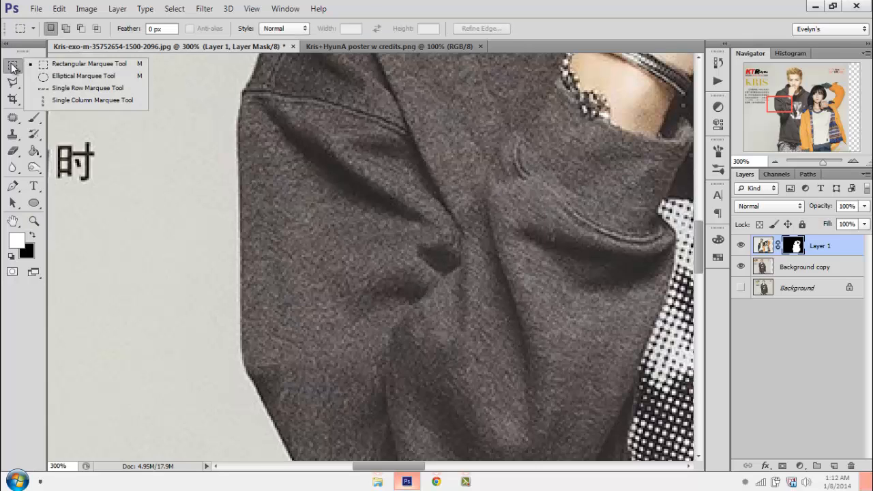
pyautogui.click(55, 64)
pyautogui.moveTo(272, 222); pyautogui.dragTo(353, 283)
pyautogui.moveTo(328, 251); pyautogui.dragTo(324, 253)
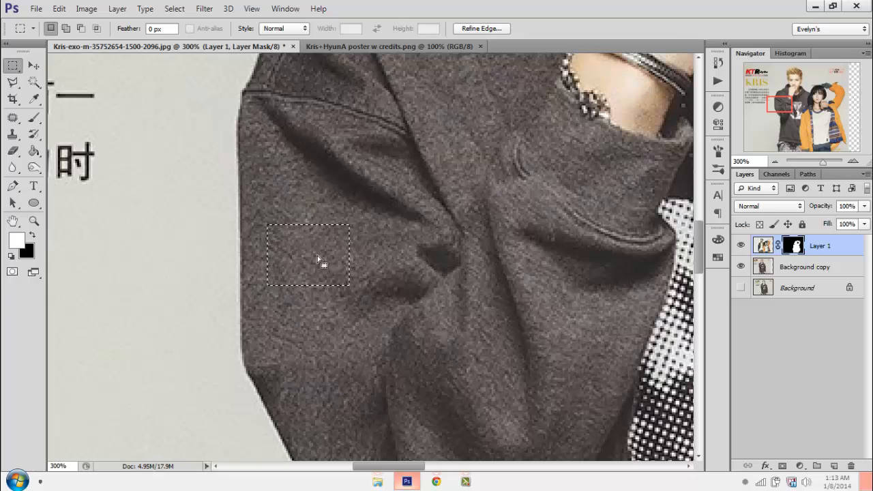
# With the Background copy layer active, define the selected fabric patch as a pattern named kris, then deselect.
pyautogui.click(65, 10)
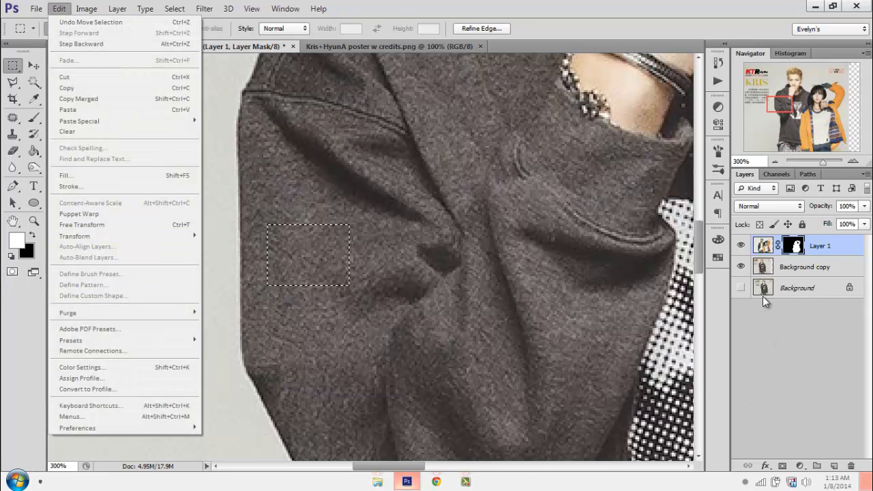
pyautogui.press('Escape')
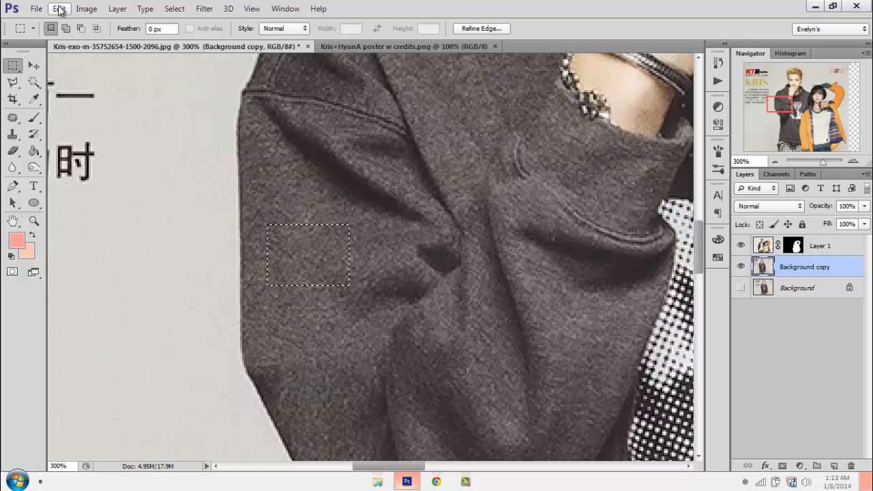
pyautogui.click(59, 8)
pyautogui.click(104, 285)
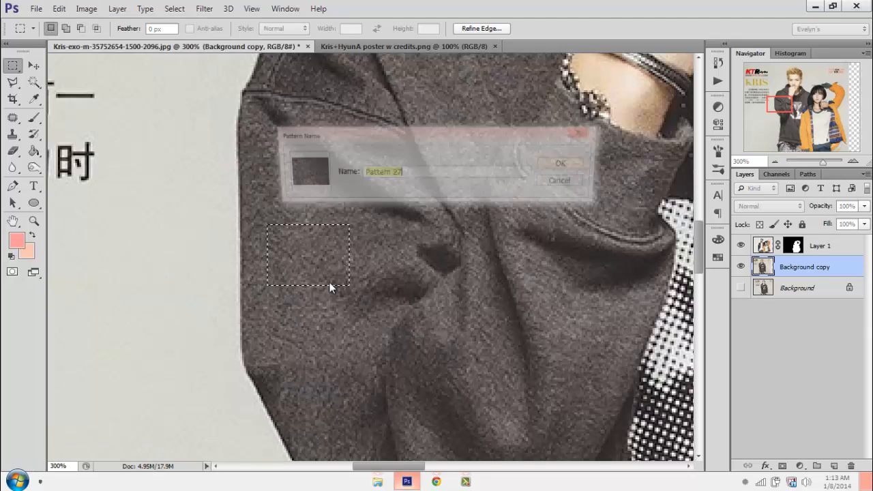
pyautogui.write('k')
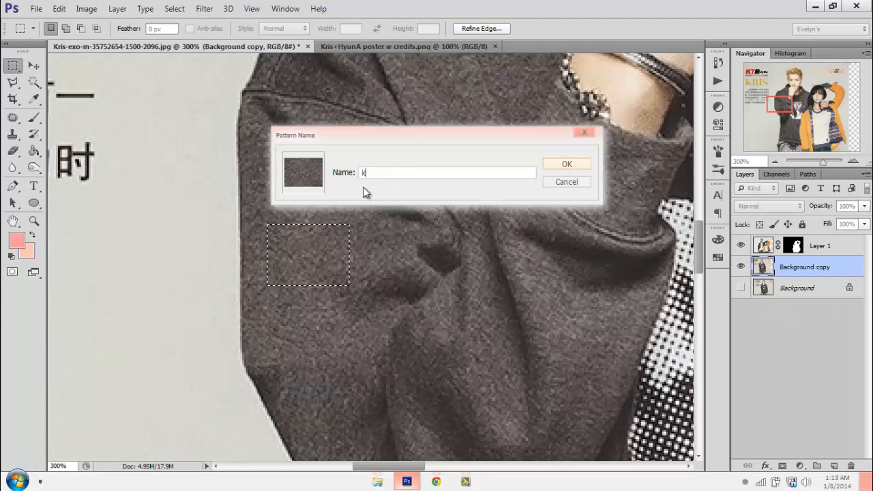
pyautogui.write('ris')
pyautogui.press('Return')
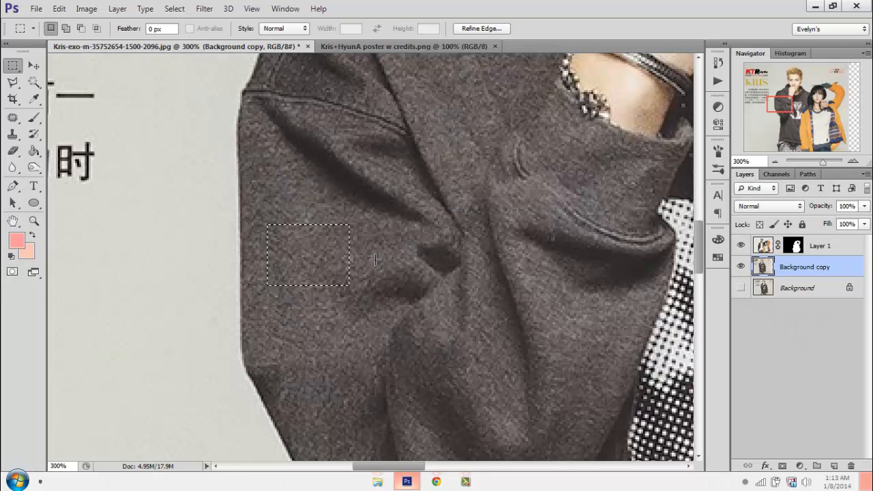
pyautogui.hotkey('ctrl', 'd')
# With Layer 1's mask targeted, trace a closed Pen path around the ragged leftovers along the white cuff and the jacket collar.
pyautogui.click(811, 247)
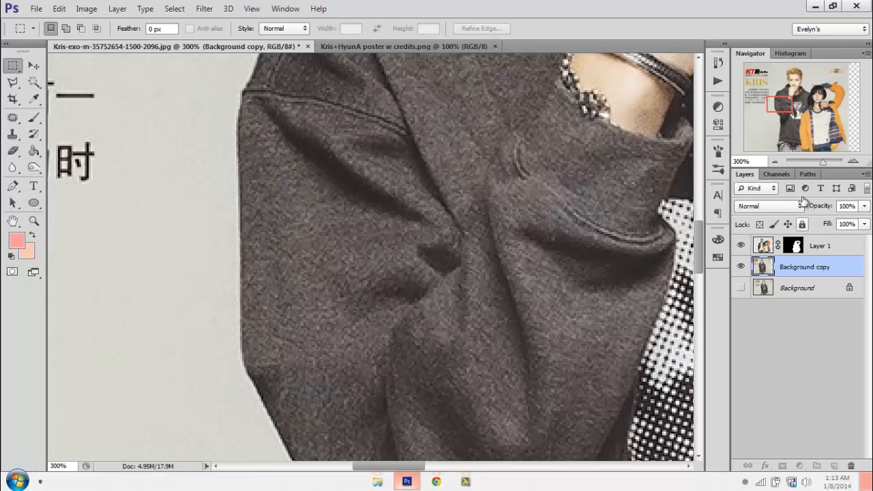
pyautogui.click(810, 109)
pyautogui.moveTo(820, 107); pyautogui.dragTo(824, 104)
pyautogui.click(13, 185)
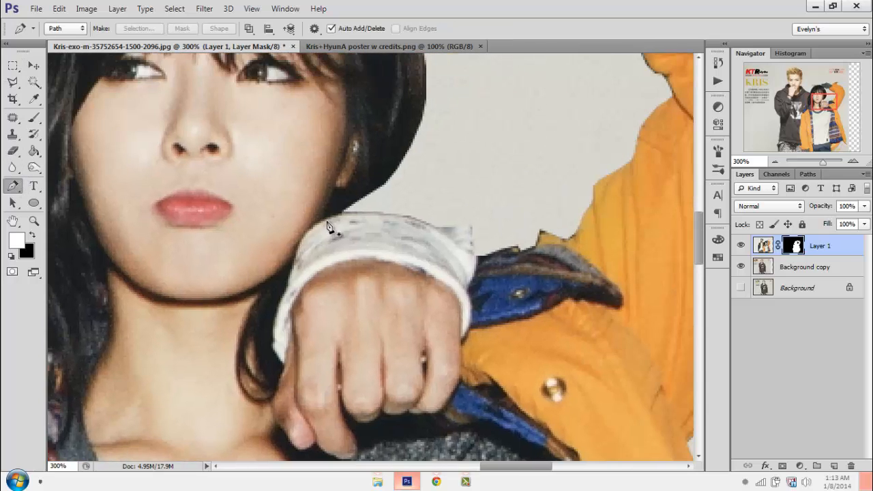
pyautogui.moveTo(476, 268); pyautogui.dragTo(518, 327)
pyautogui.keyDown('alt'); pyautogui.click(476, 267); pyautogui.keyUp('alt')
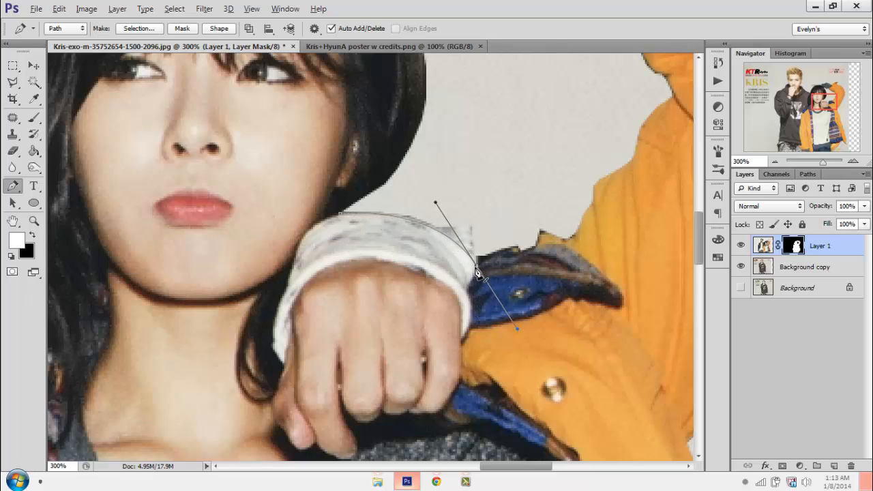
pyautogui.click(486, 259)
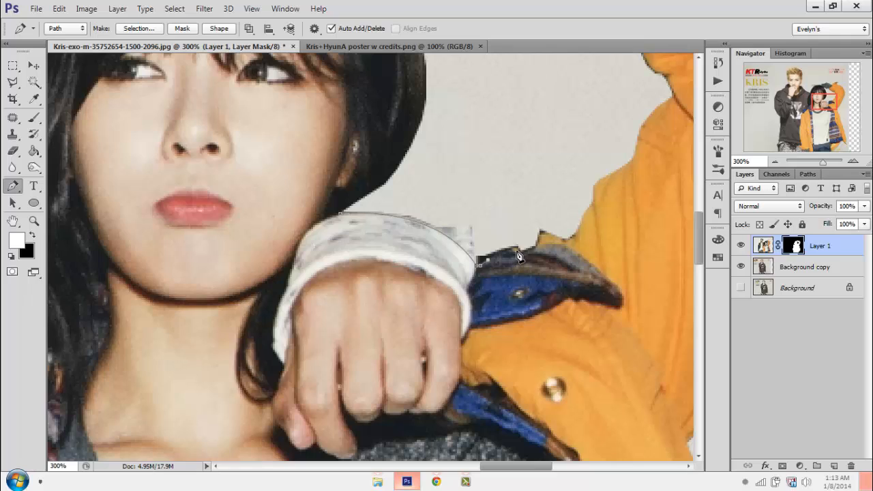
pyautogui.moveTo(524, 255); pyautogui.dragTo(538, 257)
pyautogui.keyDown('alt'); pyautogui.click(518, 253); pyautogui.keyUp('alt')
pyautogui.moveTo(582, 231); pyautogui.dragTo(565, 245)
pyautogui.click(572, 183)
pyautogui.click(563, 152)
pyautogui.click(488, 156)
pyautogui.click(344, 214)
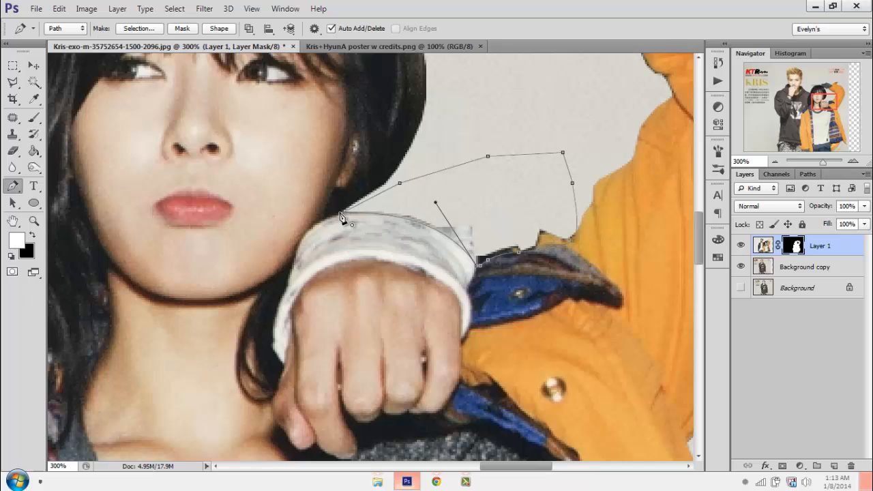
# Convert the path above the cuff and collar to a selection, clear it from Layer 1's mask, and deselect.
pyautogui.rightClick(385, 214)
pyautogui.click(429, 237)
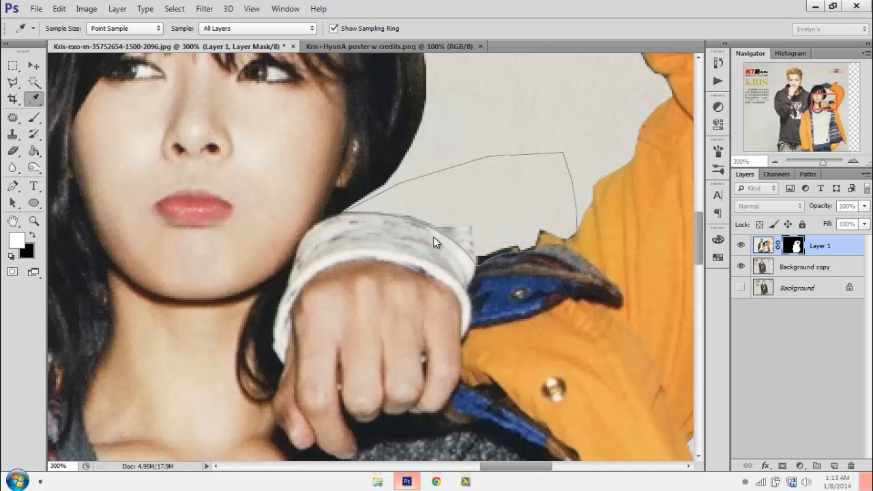
pyautogui.press('Return')
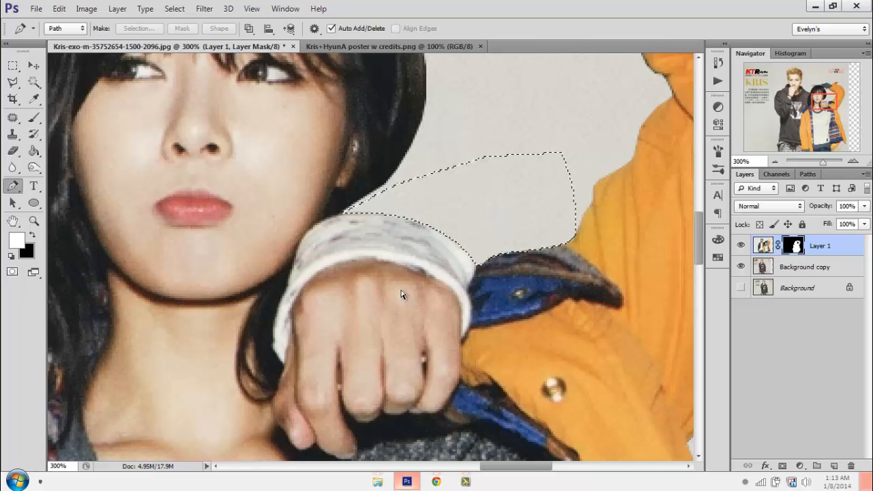
pyautogui.hotkey('ctrl', 'd')
# Trace a closed Pen path along the woman's right hair edge, out over the grey background and back above the white cuff.
pyautogui.moveTo(451, 299); pyautogui.dragTo(438, 427)
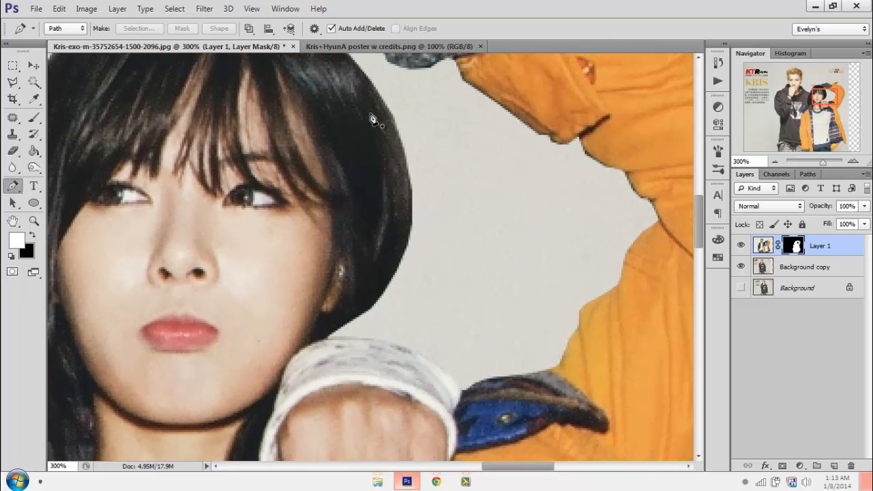
pyautogui.click(326, 337)
pyautogui.moveTo(410, 197); pyautogui.dragTo(406, 98)
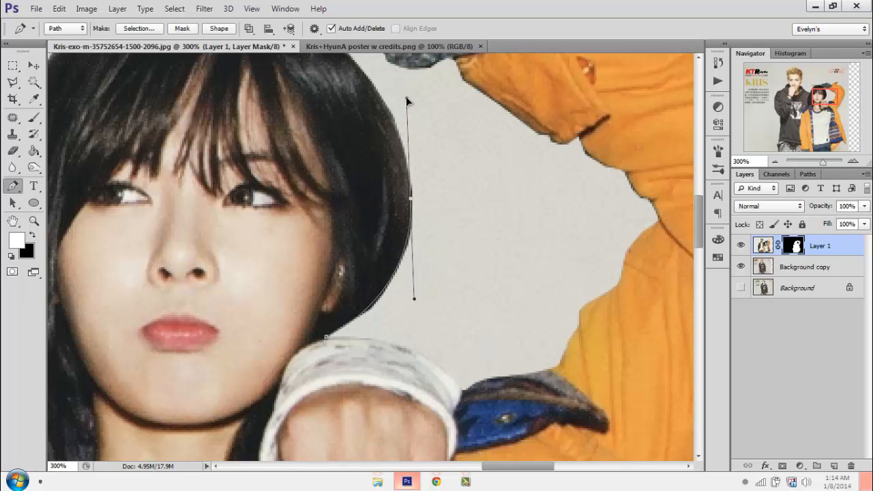
pyautogui.keyDown('alt'); pyautogui.click(410, 198); pyautogui.keyUp('alt')
pyautogui.moveTo(383, 97); pyautogui.dragTo(355, 121)
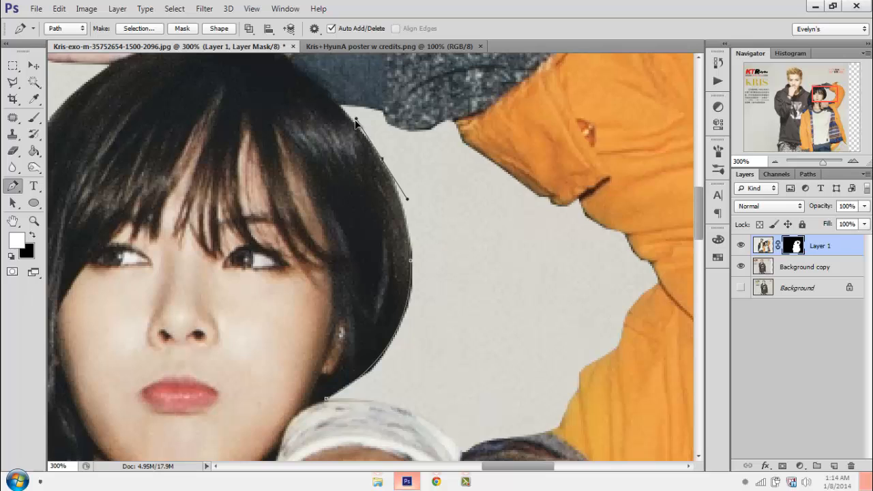
pyautogui.keyDown('alt'); pyautogui.click(383, 159); pyautogui.keyUp('alt')
pyautogui.click(455, 179)
pyautogui.moveTo(480, 364); pyautogui.dragTo(509, 282)
pyautogui.click(504, 300)
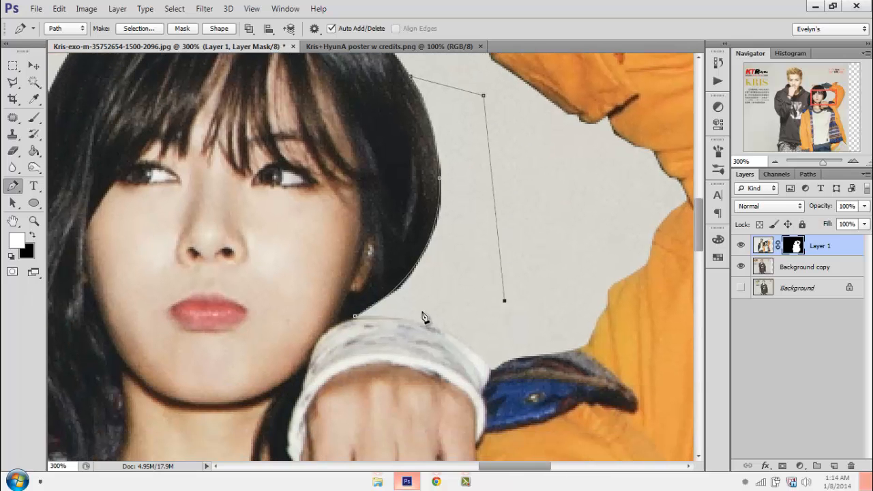
pyautogui.click(422, 311)
pyautogui.click(355, 316)
# Fill the path beside the hair with black at 100% opacity on Layer 1's mask, and delete the path.
pyautogui.rightClick(422, 306)
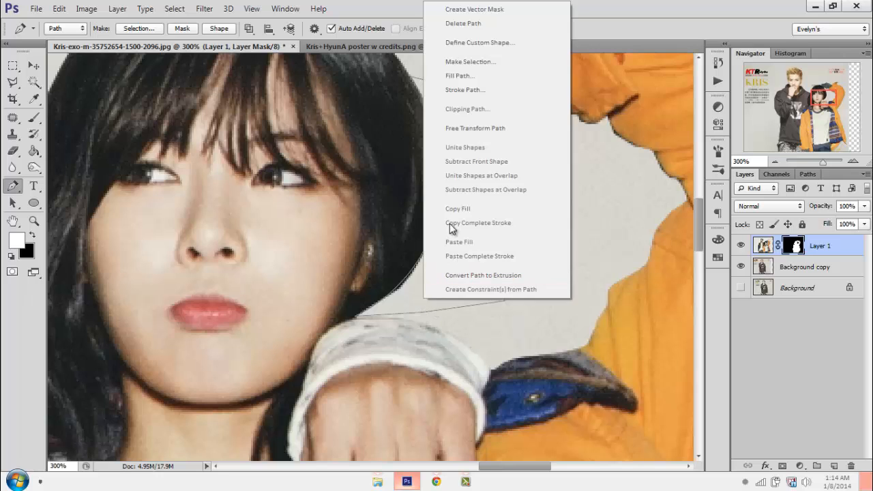
pyautogui.click(461, 80)
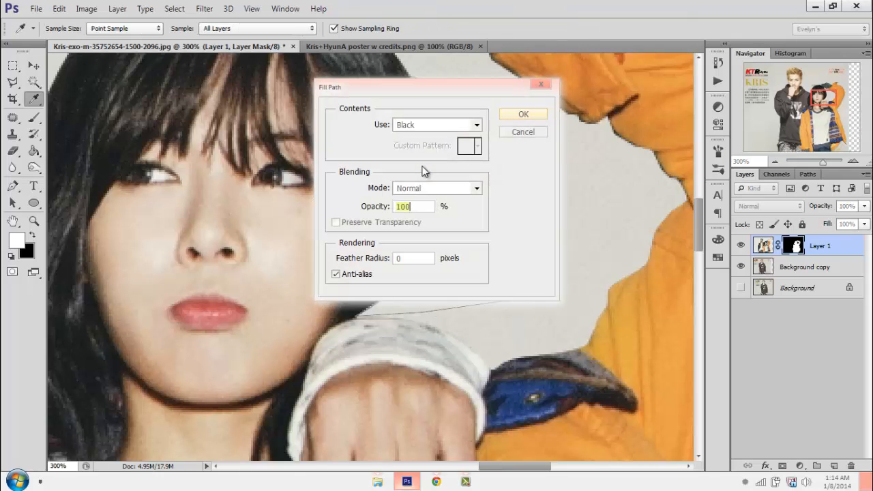
pyautogui.click(525, 113)
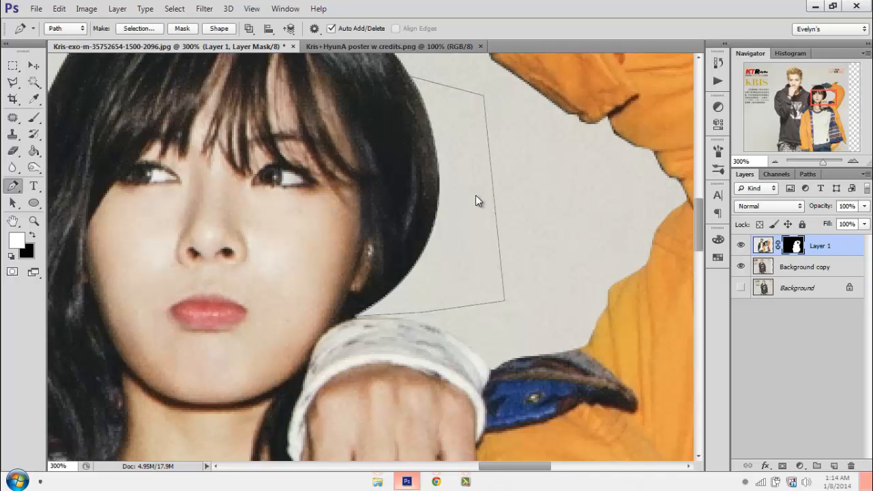
pyautogui.rightClick(477, 196)
pyautogui.click(516, 197)
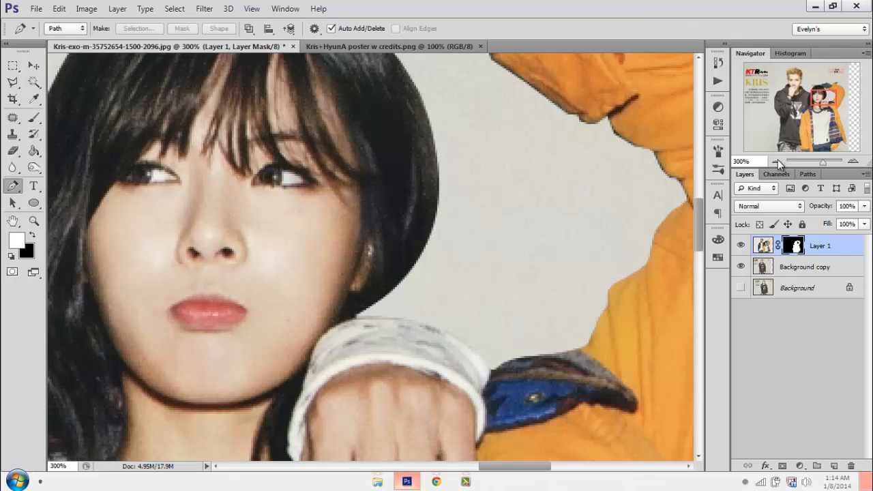
# Select the white cuff with a freehand Lasso outline at 0 px feather, following the knuckles and adjusting the outline beside the hand.
pyautogui.scroll(-3, 478, 204)
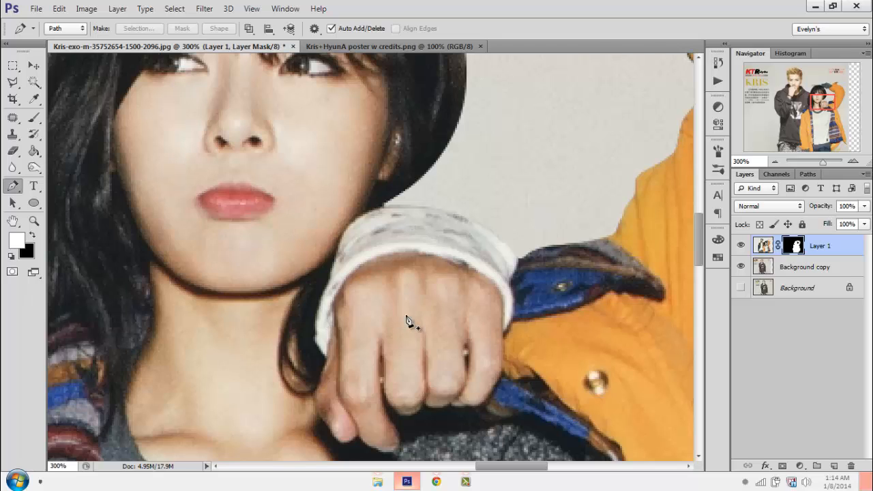
pyautogui.moveTo(13, 82)
pyautogui.mouseDown()
pyautogui.moveTo(75, 106)
pyautogui.moveTo(54, 103)
pyautogui.moveTo(66, 80)
pyautogui.mouseUp()
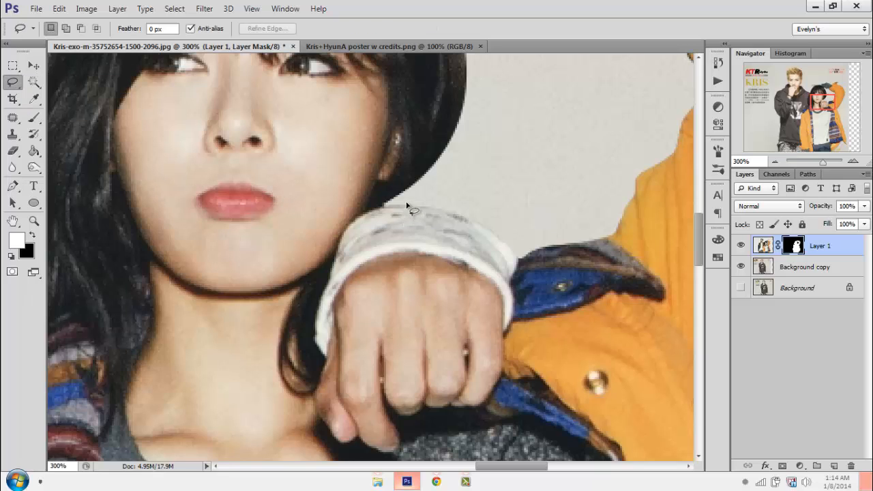
pyautogui.moveTo(408, 203)
pyautogui.mouseDown()
pyautogui.moveTo(347, 208)
pyautogui.moveTo(310, 327)
pyautogui.moveTo(313, 360)
pyautogui.moveTo(332, 353)
pyautogui.moveTo(332, 294)
pyautogui.moveTo(354, 269)
pyautogui.moveTo(389, 258)
pyautogui.moveTo(489, 283)
pyautogui.moveTo(507, 347)
pyautogui.mouseUp()
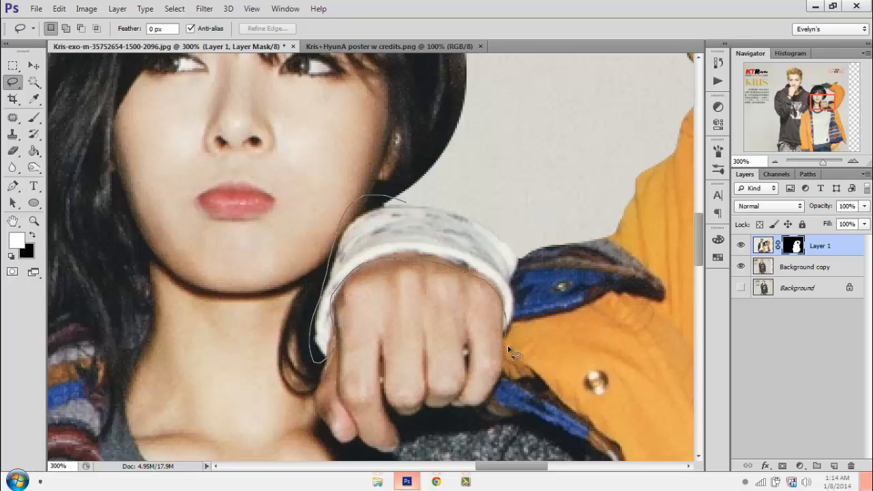
pyautogui.moveTo(532, 247)
pyautogui.mouseDown()
pyautogui.moveTo(418, 195)
pyautogui.moveTo(481, 264)
pyautogui.moveTo(422, 184)
pyautogui.mouseUp()
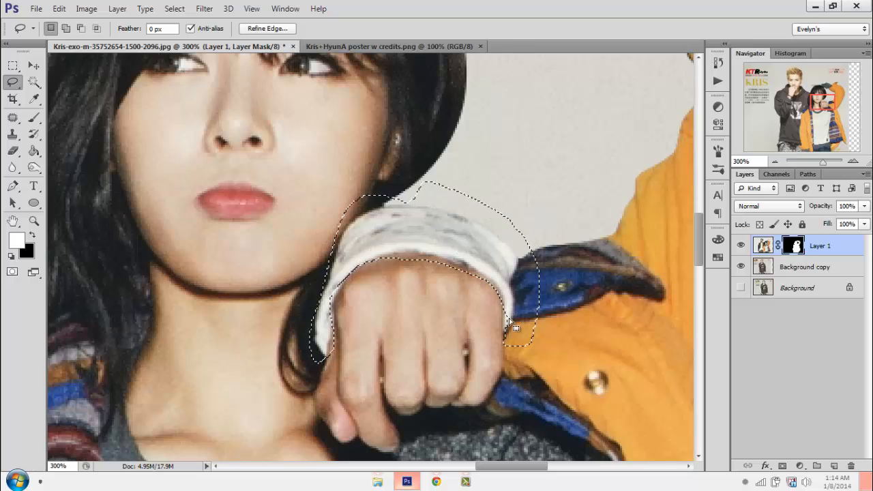
pyautogui.press('shift')
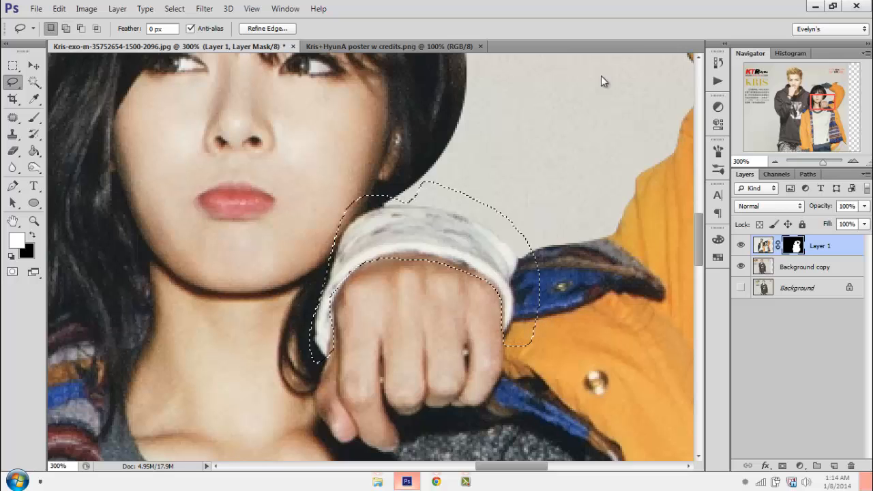
pyautogui.press('shift')
pyautogui.moveTo(340, 348)
pyautogui.mouseDown()
pyautogui.moveTo(344, 266)
pyautogui.moveTo(321, 311)
pyautogui.moveTo(332, 349)
pyautogui.mouseUp()
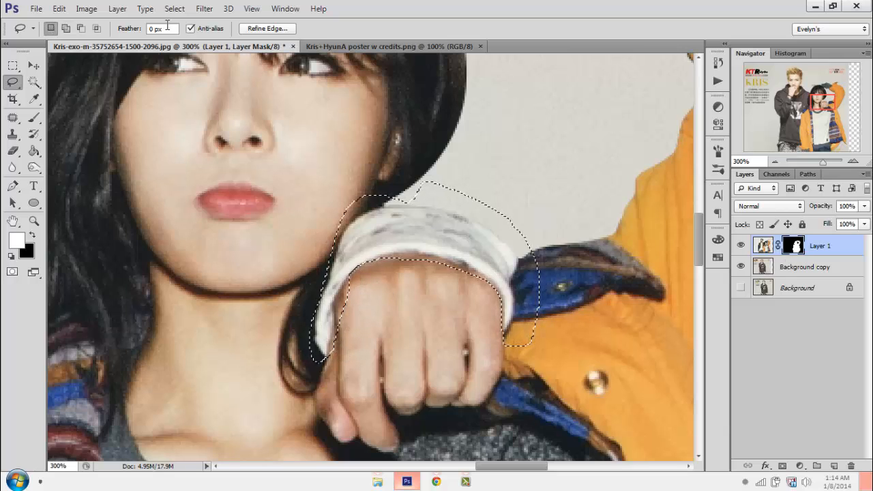
# Create a pattern fill layer over the selected cuff using the hoodie fabric pattern at 100% scale, and set its blend mode to Multiply.
pyautogui.click(118, 9)
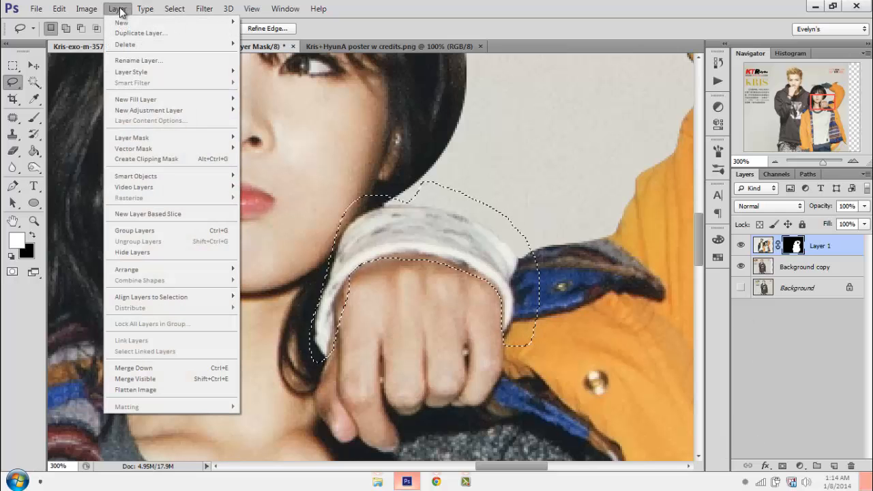
pyautogui.moveTo(149, 98)
pyautogui.click(72, 117)
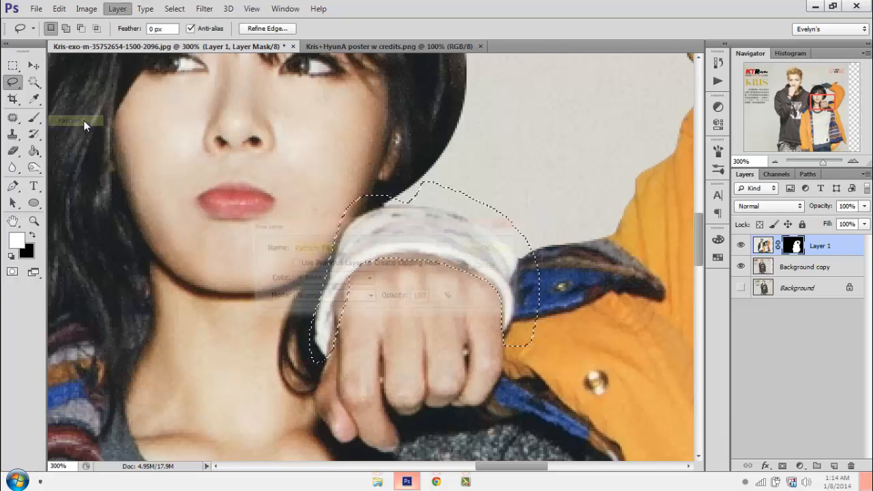
pyautogui.click(491, 248)
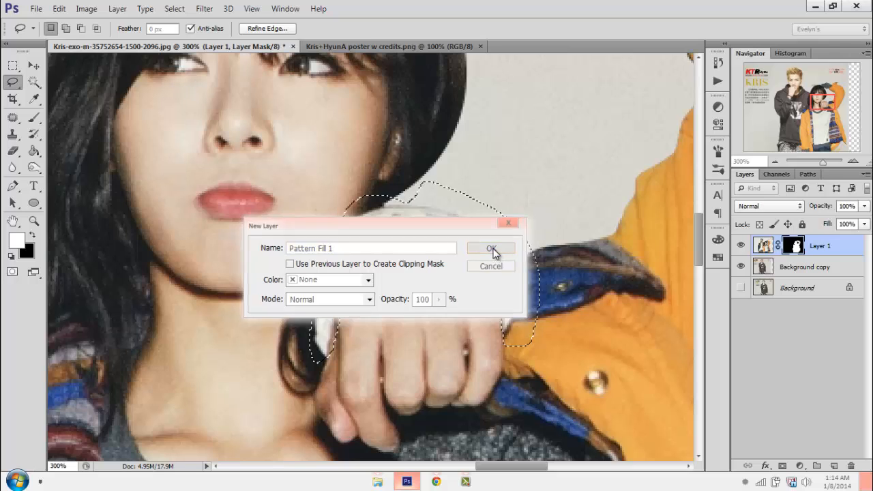
pyautogui.moveTo(406, 297); pyautogui.dragTo(512, 297)
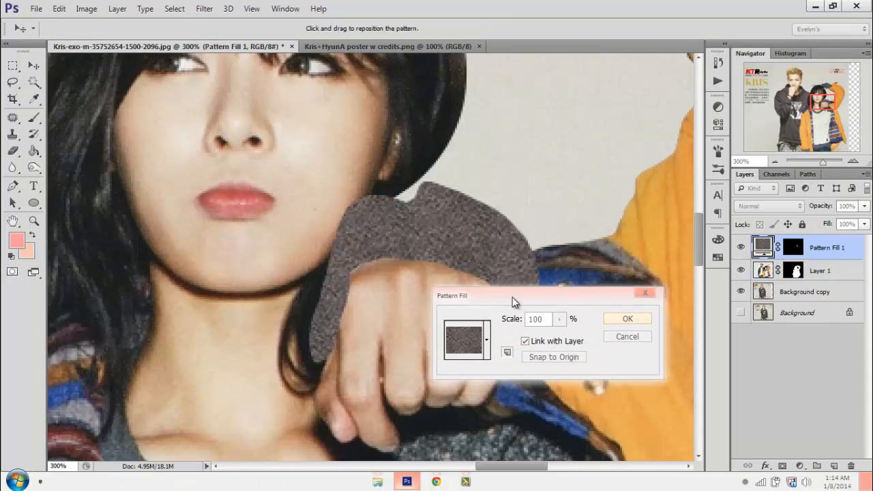
pyautogui.click(612, 318)
pyautogui.click(760, 206)
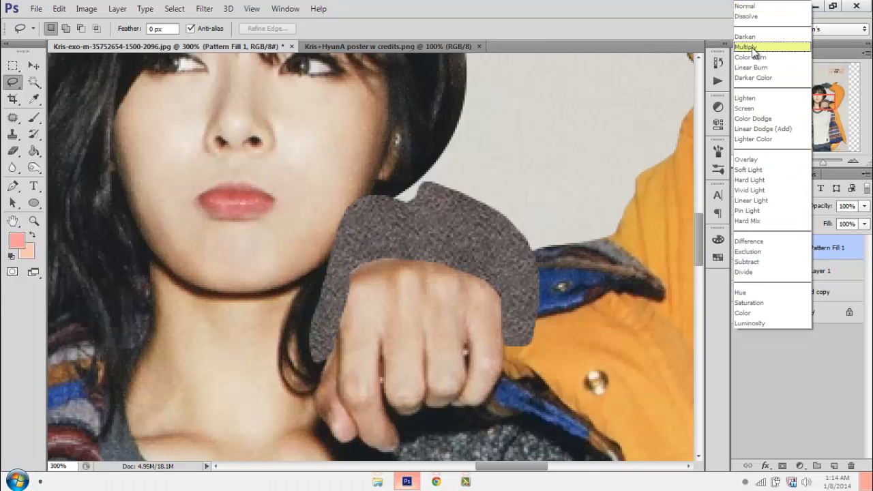
pyautogui.click(745, 47)
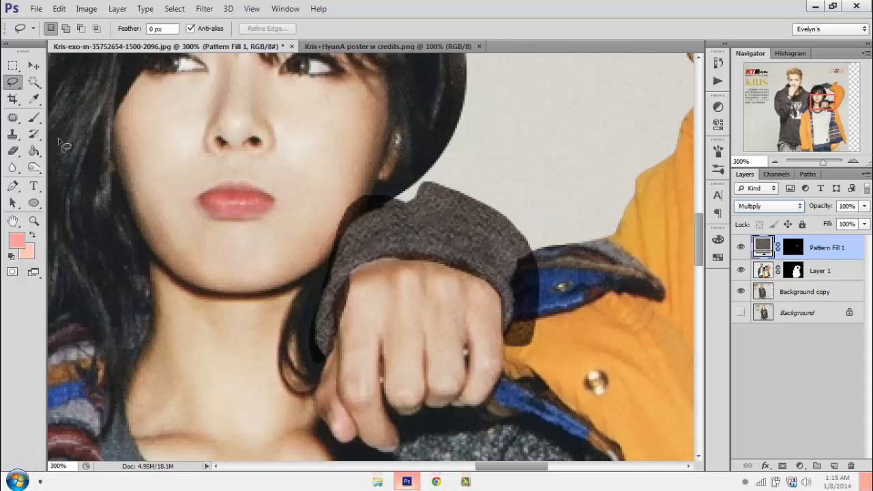
# Target the pattern fill layer's mask with the Brush tool and replace the current brush presets with the default brushes.
pyautogui.click(34, 118)
pyautogui.click(792, 247)
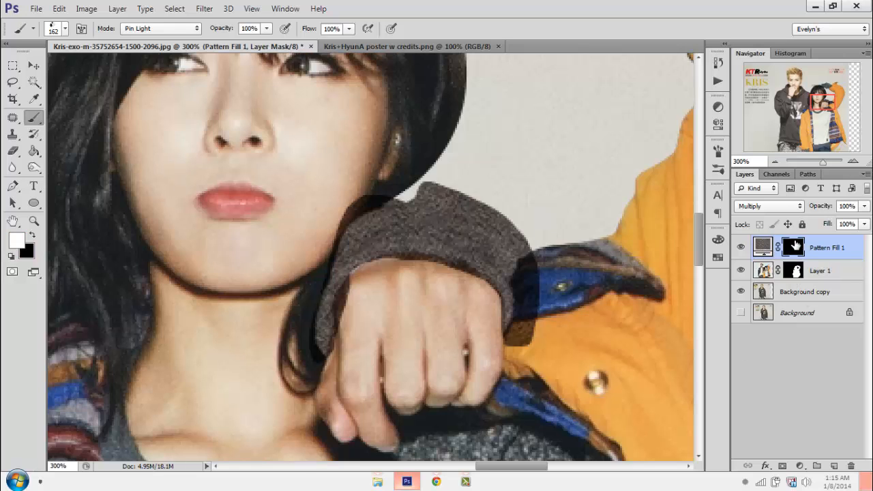
pyautogui.rightClick(467, 217)
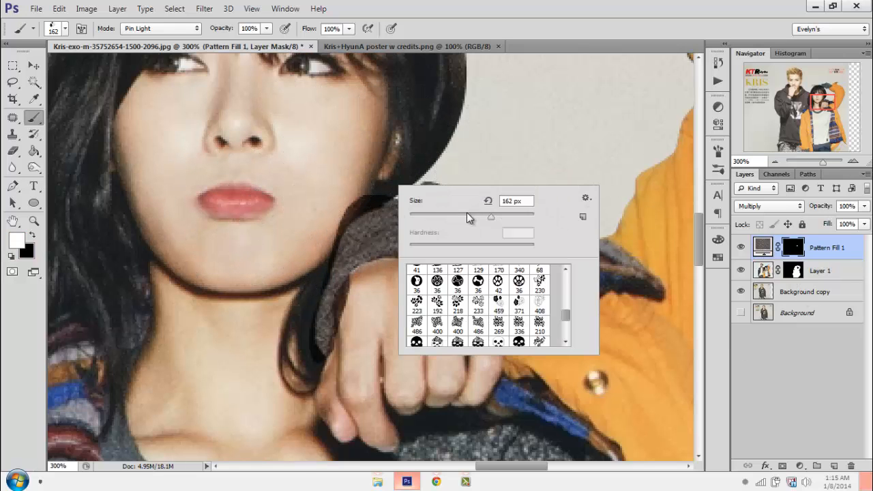
pyautogui.click(601, 200)
pyautogui.click(65, 31)
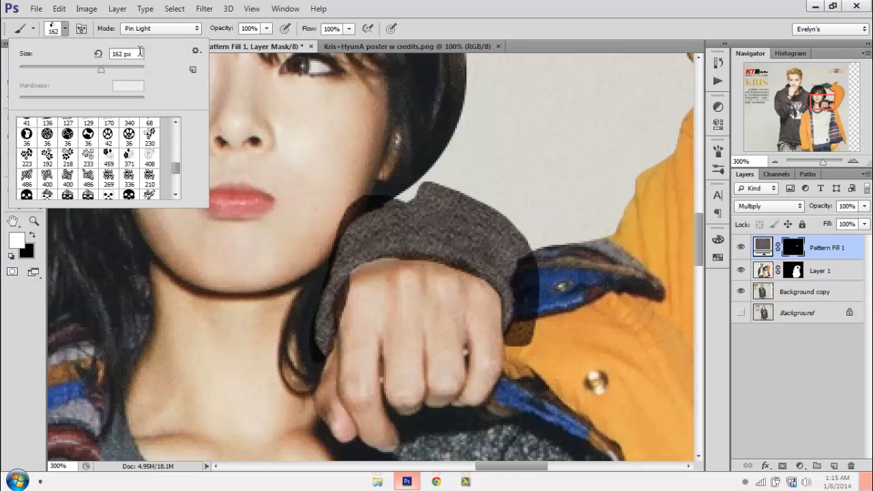
pyautogui.click(195, 51)
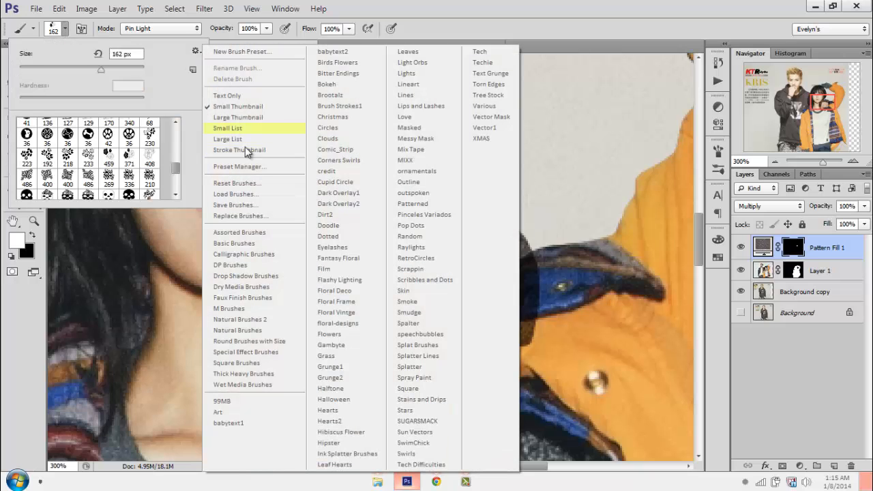
pyautogui.click(243, 182)
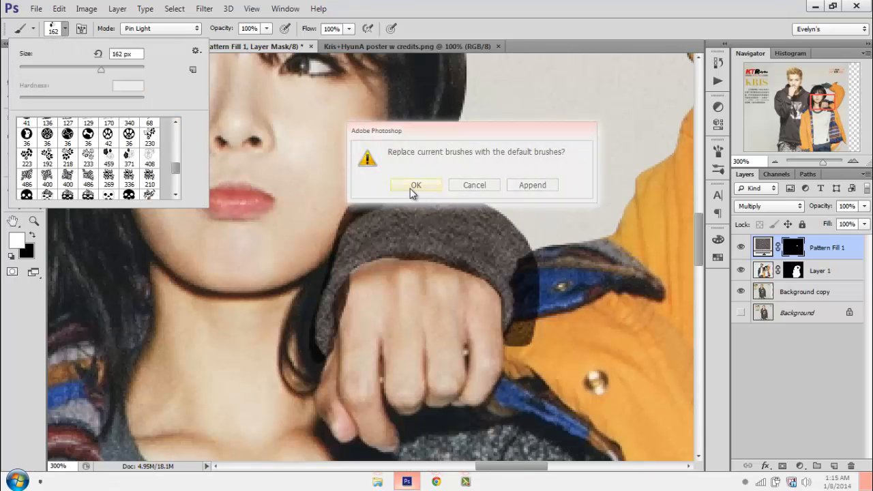
pyautogui.click(415, 185)
# Choose the soft round brush and set its size to 5 px and its hardness to 16%.
pyautogui.scroll(3, 204, 205)
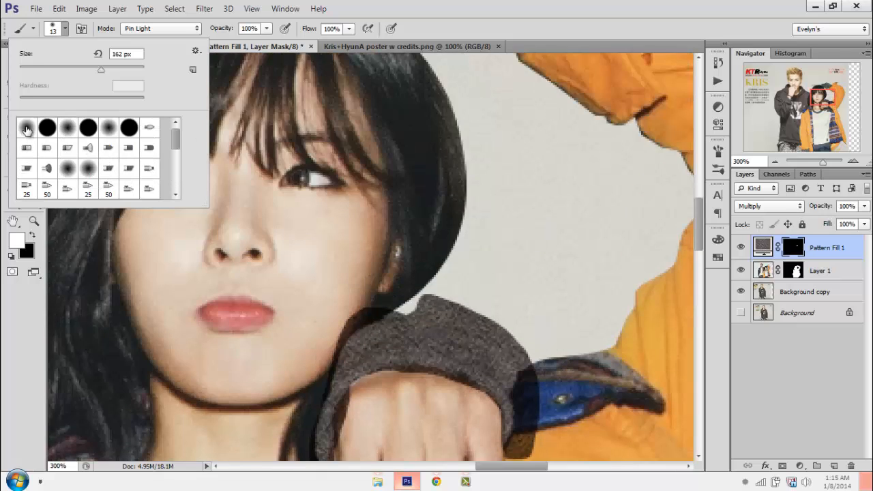
pyautogui.click(27, 127)
pyautogui.moveTo(34, 69); pyautogui.dragTo(23, 70)
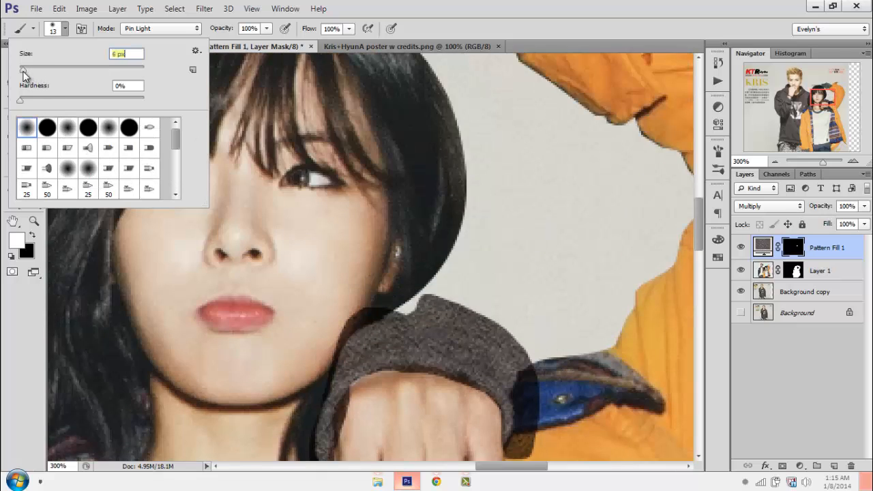
pyautogui.press('[')
pyautogui.press('[')
pyautogui.click(38, 98)
pyautogui.moveTo(39, 97); pyautogui.dragTo(33, 98)
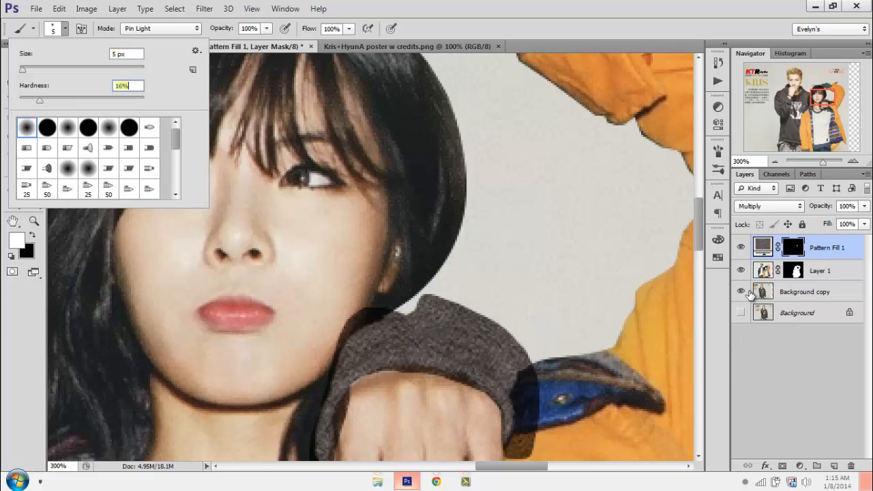
# Paint black on the pattern fill's mask along the hand's upper edge, and clip the pattern fill layer to Layer 1.
pyautogui.click(804, 250)
pyautogui.scroll(-2, 360, 300)
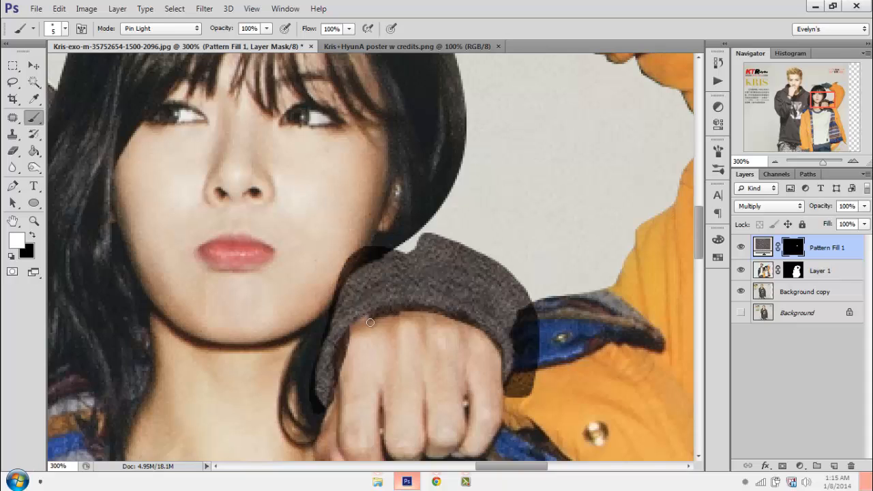
pyautogui.press('x')
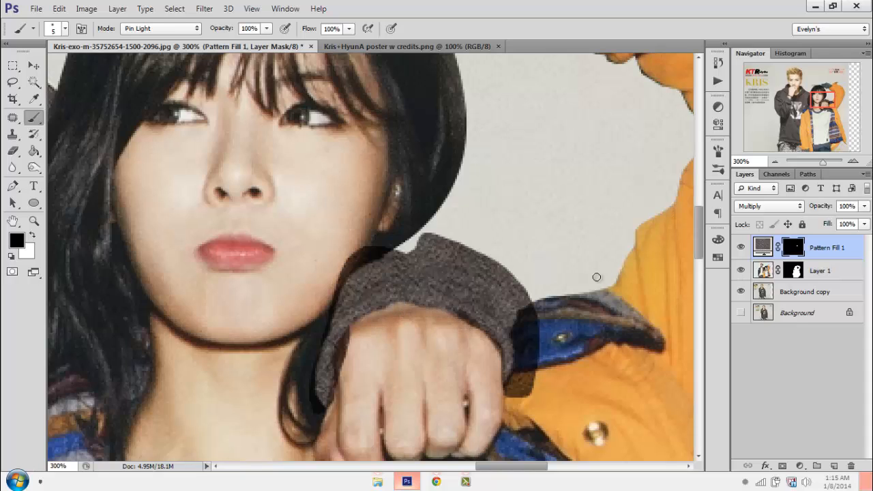
pyautogui.rightClick(845, 257)
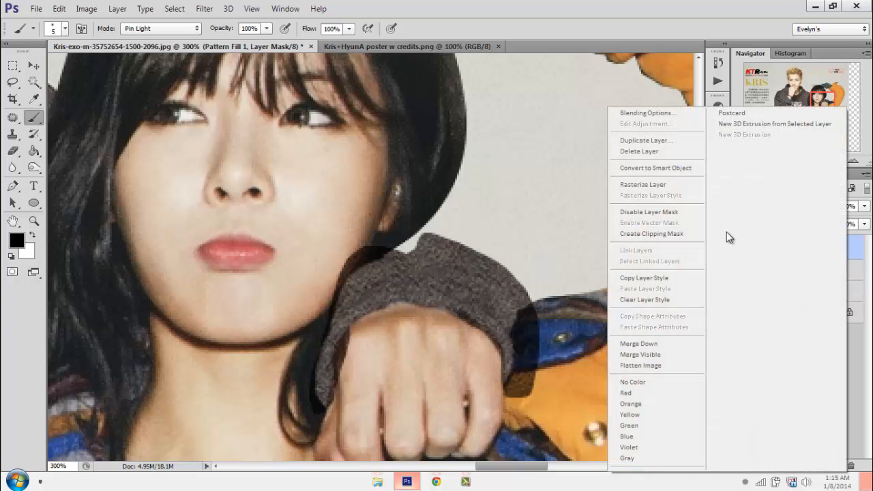
pyautogui.click(665, 233)
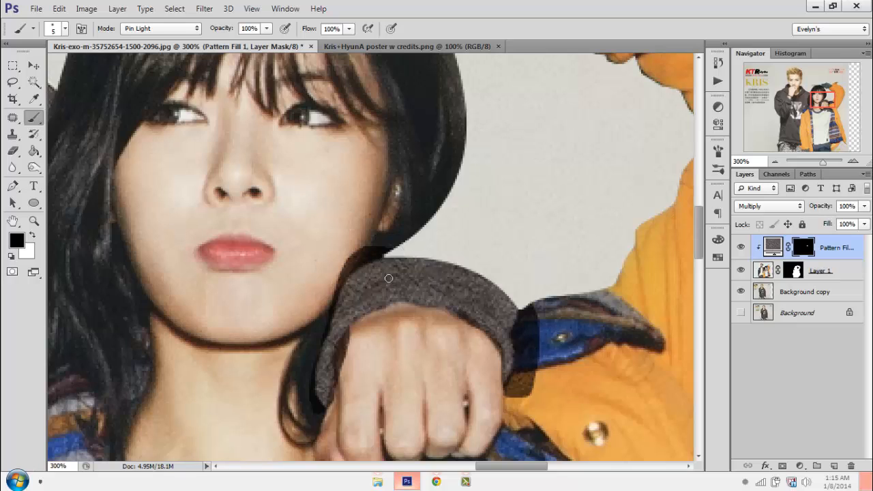
# Outline the stray pattern overspill on the jacket collar beside the cuff with the Polygonal Lasso tool.
pyautogui.moveTo(14, 82); pyautogui.dragTo(38, 92)
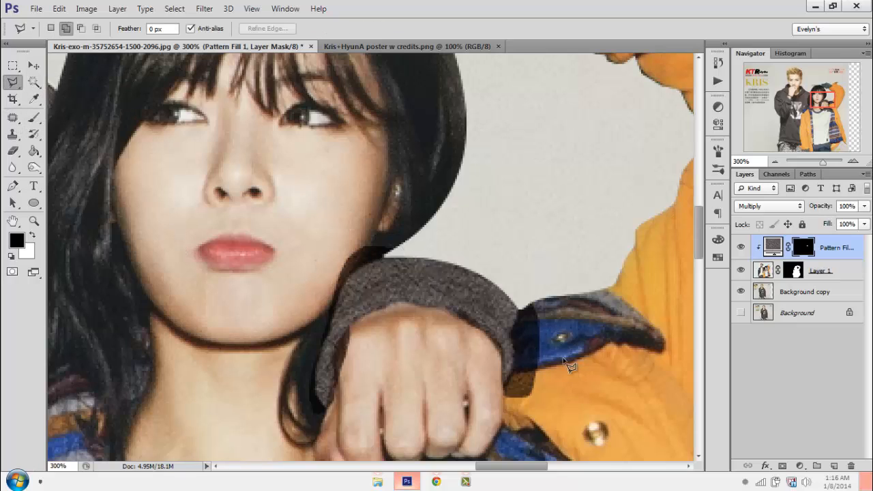
pyautogui.click(515, 320)
pyautogui.click(511, 333)
pyautogui.click(514, 348)
pyautogui.click(512, 374)
pyautogui.click(500, 395)
pyautogui.click(558, 431)
pyautogui.click(580, 382)
pyautogui.click(556, 293)
pyautogui.click(536, 299)
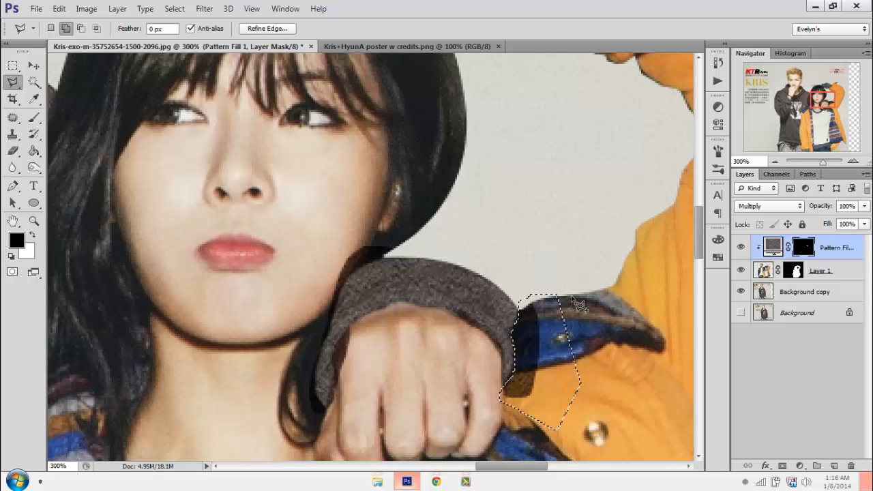
pyautogui.rightClick(543, 331)
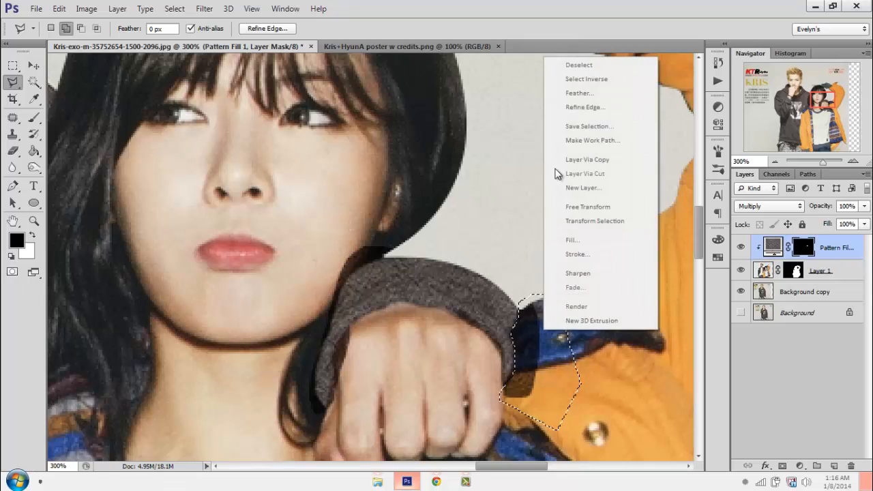
pyautogui.click(821, 405)
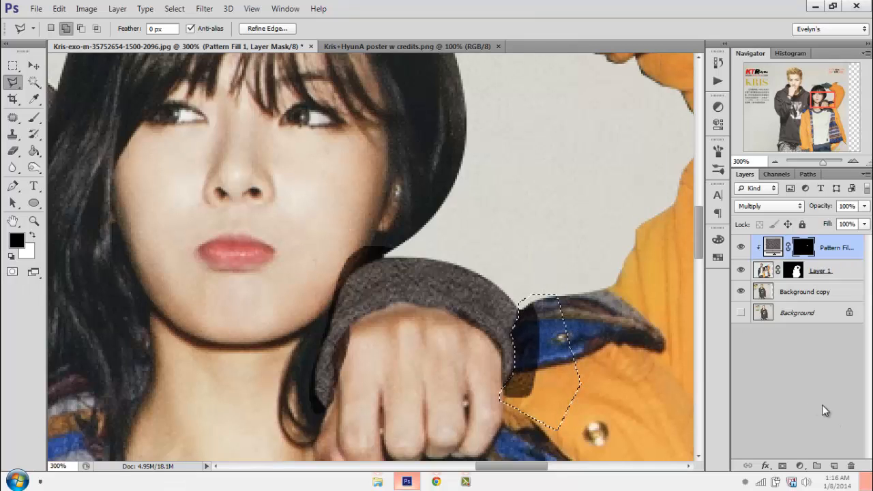
# Fill the selected area of the pattern fill's mask with black, deselect, and touch up the mask around the cuff with the brush.
pyautogui.hotkey('ctrl', 'BackSpace')
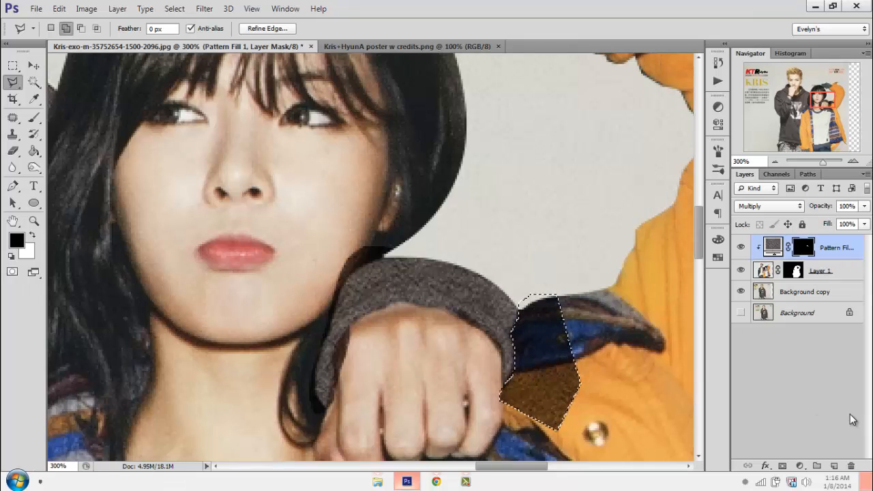
pyautogui.hotkey('alt', 'BackSpace')
pyautogui.press('x')
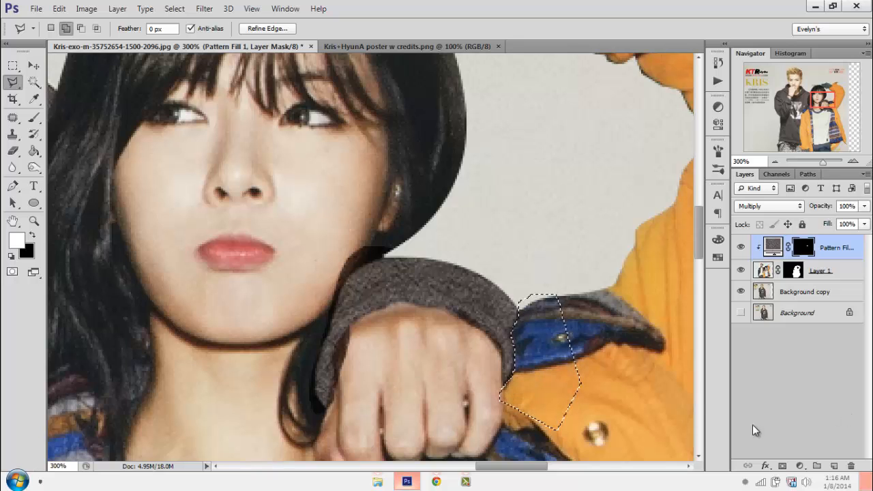
pyautogui.hotkey('ctrl', 'd')
pyautogui.moveTo(441, 314); pyautogui.dragTo(476, 271)
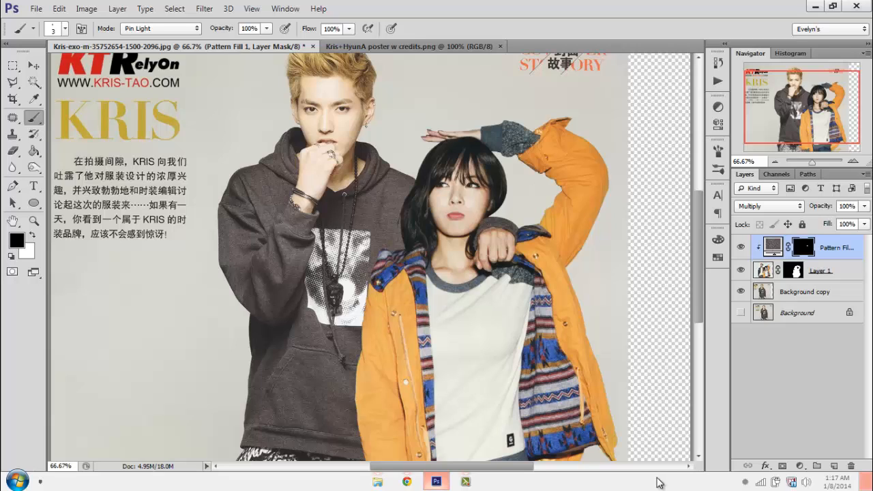
# Sample a light skin tone from Kris's face on Background copy as background colour and a darker tan from the woman's face as foreground.
pyautogui.click(36, 101)
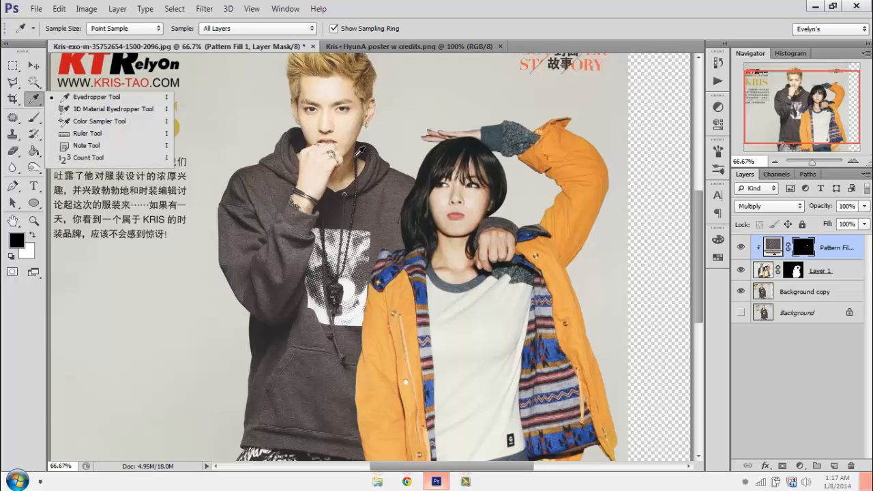
pyautogui.click(344, 129)
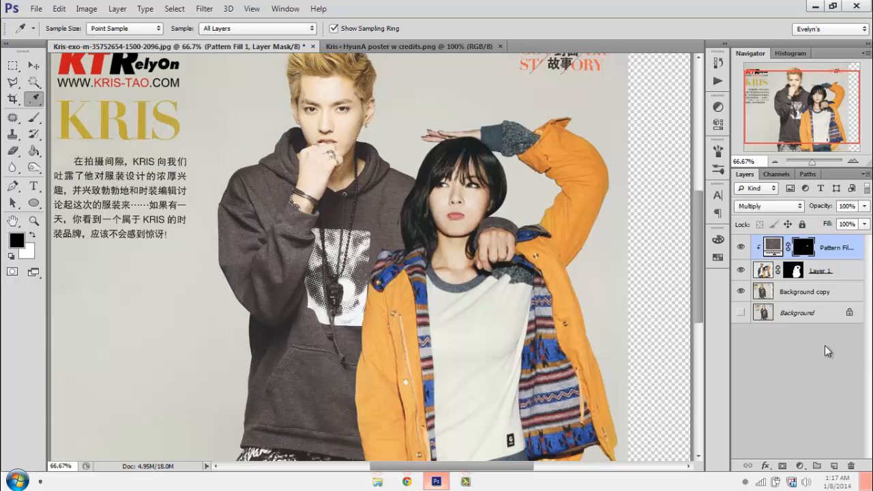
pyautogui.click(761, 291)
pyautogui.click(345, 111)
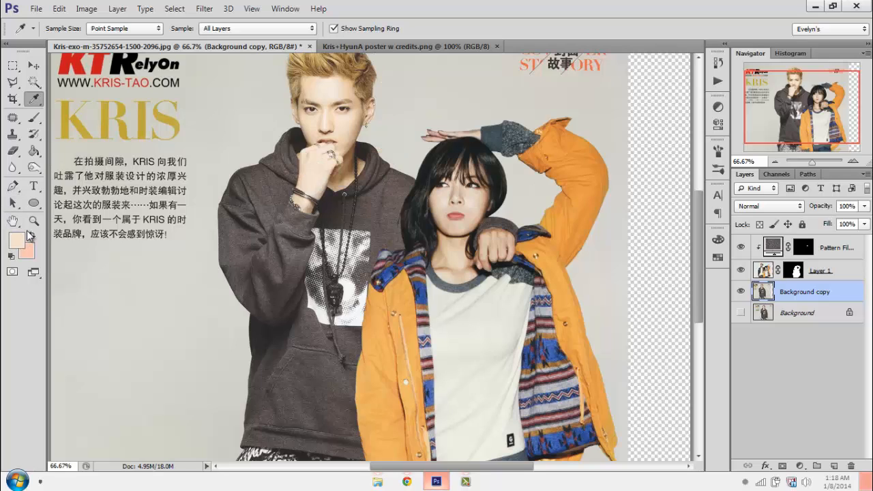
pyautogui.click(31, 235)
pyautogui.click(489, 194)
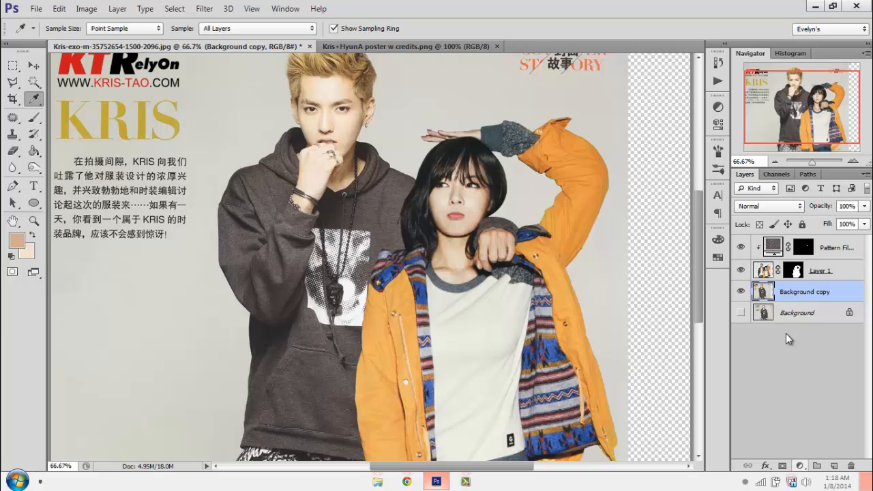
# Add a Gradient Map adjustment layer above the pattern fill using the sampled skin tones, and set its blend mode to Soft Light.
pyautogui.click(837, 245)
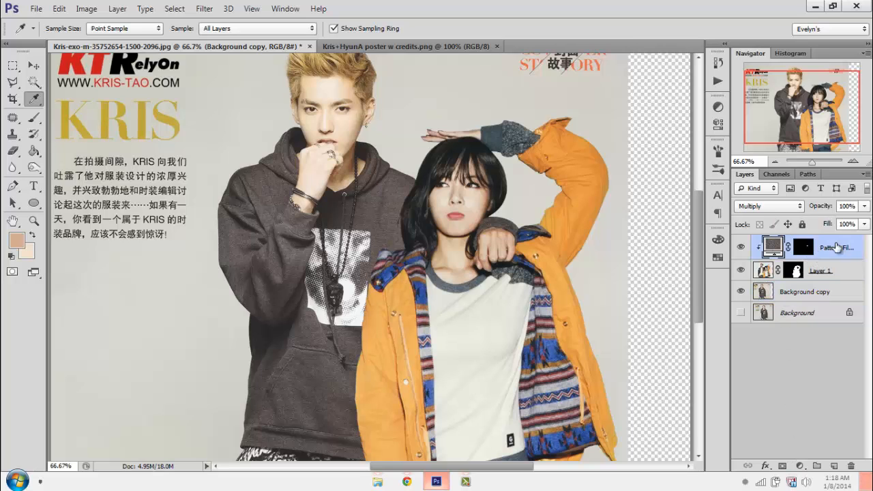
pyautogui.click(117, 8)
pyautogui.moveTo(156, 116)
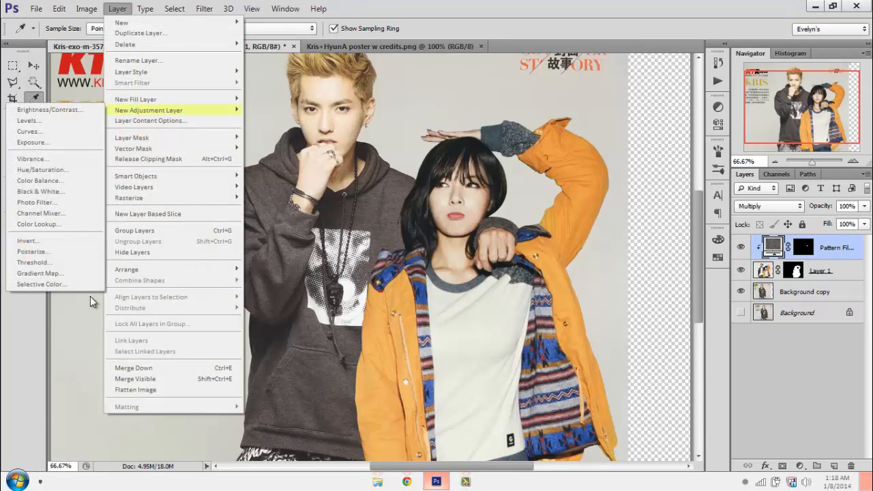
pyautogui.click(71, 274)
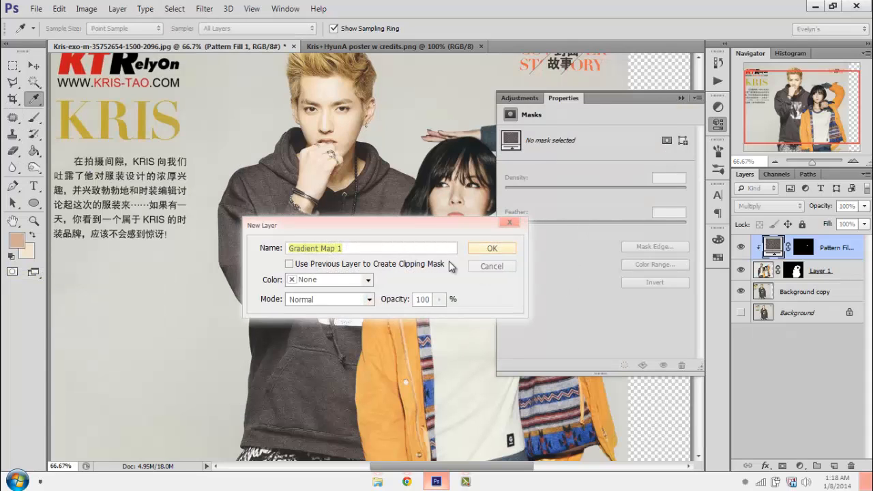
pyautogui.click(495, 250)
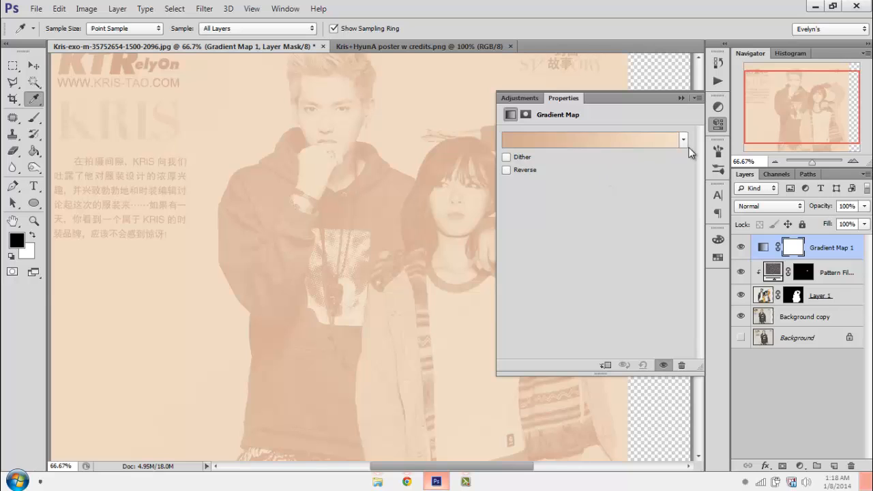
pyautogui.click(768, 205)
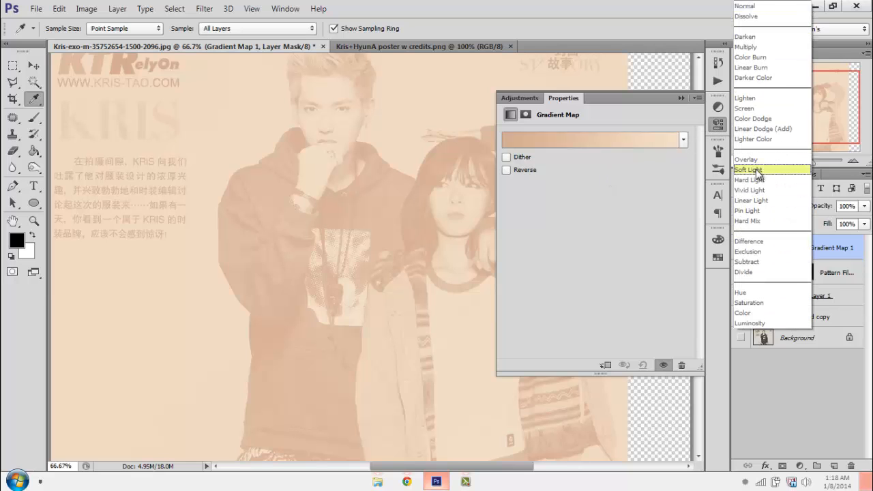
pyautogui.click(755, 169)
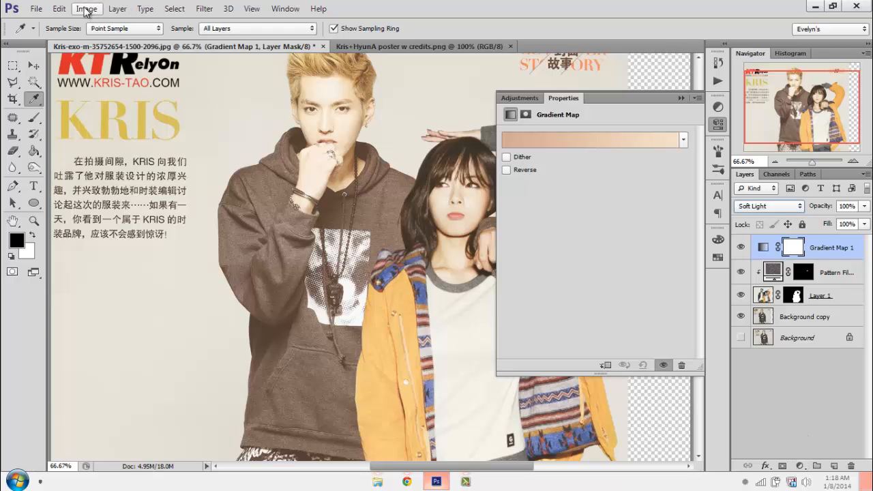
# Add a second Gradient Map adjustment layer with the black-to-white gradient and set its blend mode to Luminosity.
pyautogui.click(113, 10)
pyautogui.moveTo(129, 113)
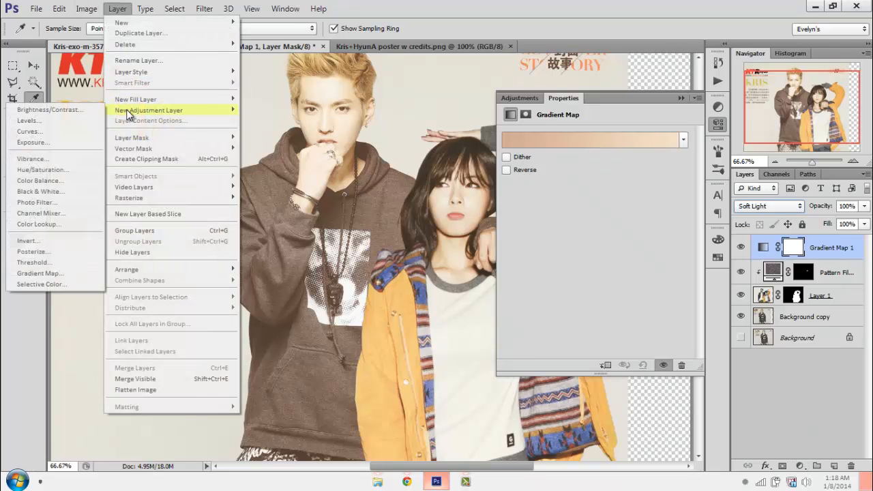
pyautogui.click(46, 272)
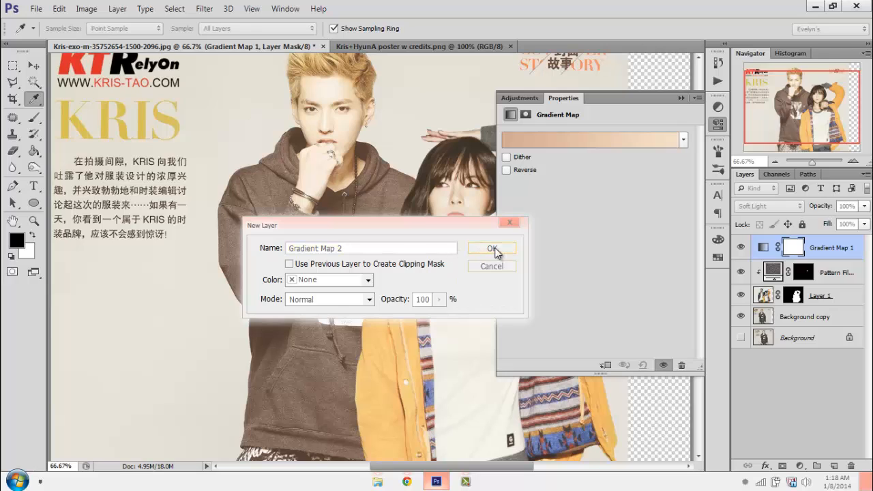
pyautogui.click(492, 249)
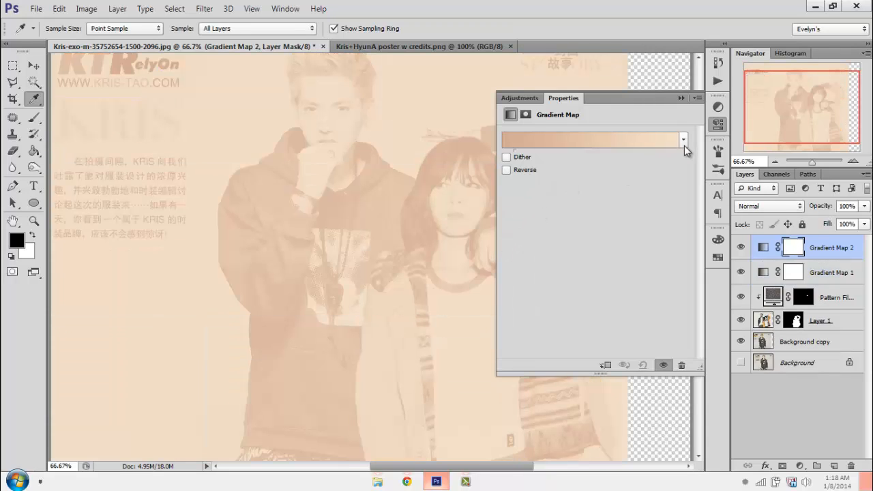
pyautogui.click(683, 140)
pyautogui.moveTo(649, 215); pyautogui.dragTo(642, 151)
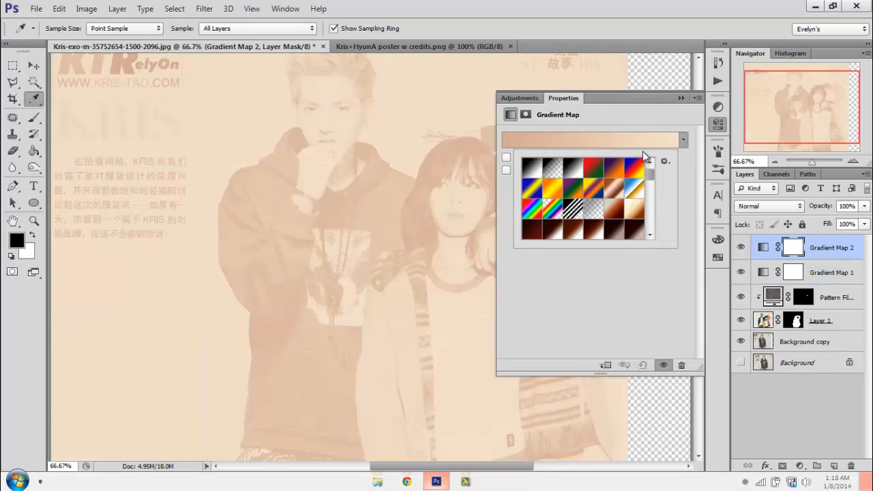
pyautogui.click(571, 169)
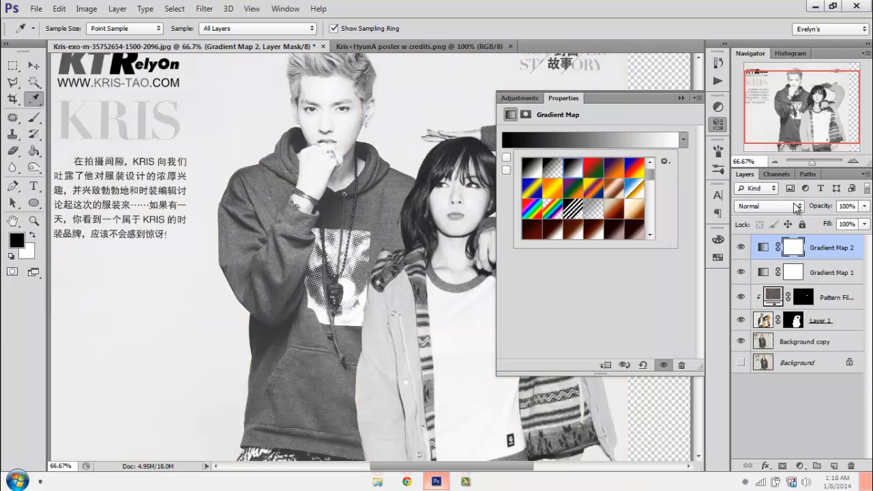
pyautogui.click(774, 206)
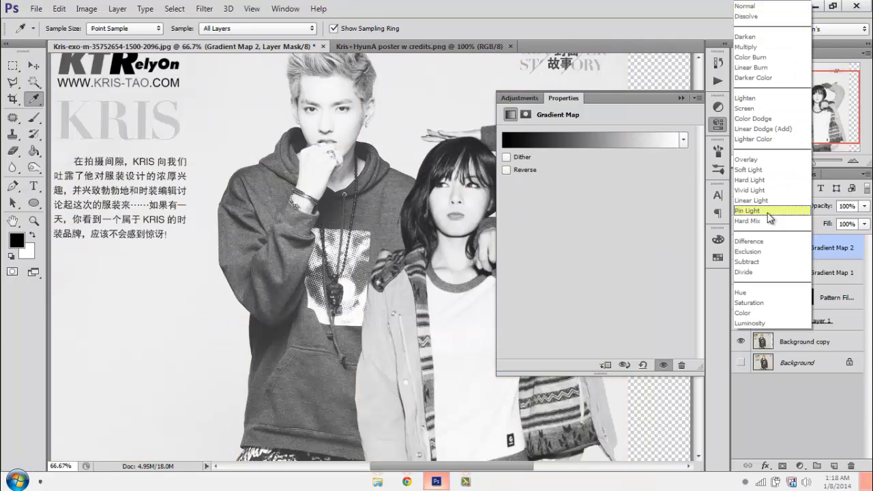
pyautogui.click(754, 323)
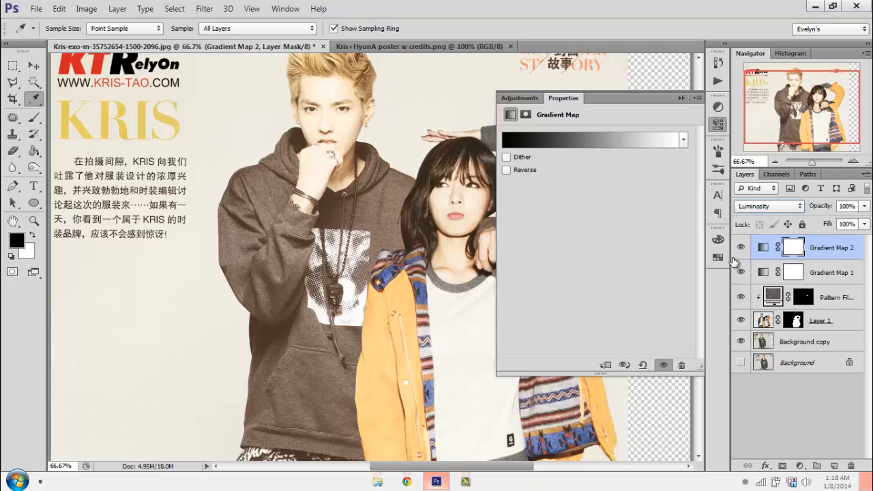
# Duplicate the black-to-white gradient map layer and set the copy to Soft Light with 35% fill.
pyautogui.hotkey('ctrl', 'j')
pyautogui.click(769, 206)
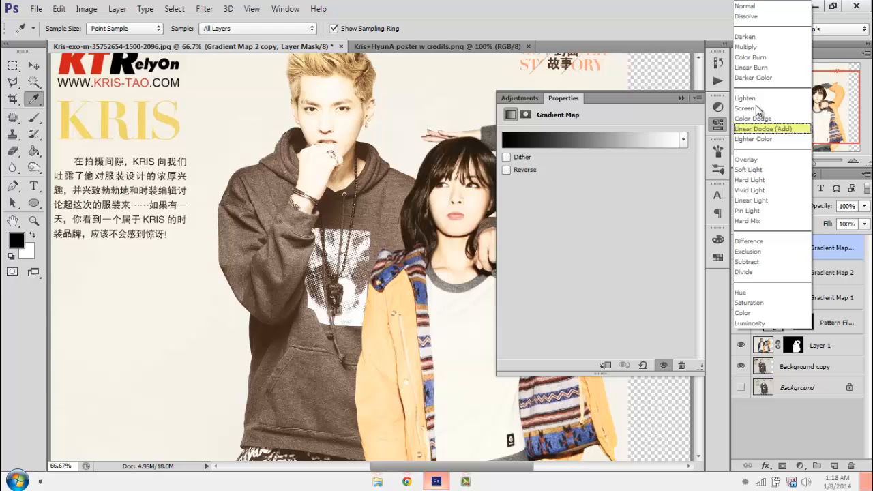
pyautogui.click(749, 170)
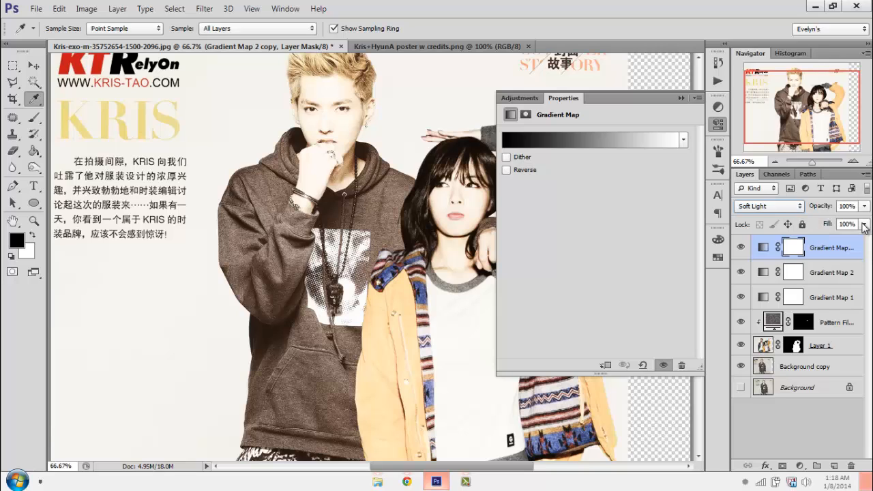
pyautogui.moveTo(864, 224); pyautogui.dragTo(833, 243)
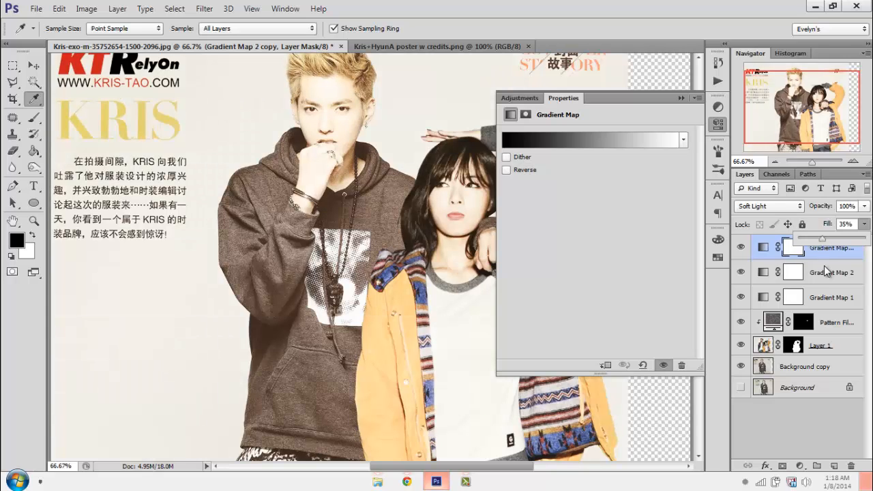
# Move the Gradient Map 2 layer below Gradient Map 1 and collapse its adjustment properties.
pyautogui.click(844, 272)
pyautogui.moveTo(845, 275); pyautogui.dragTo(851, 311)
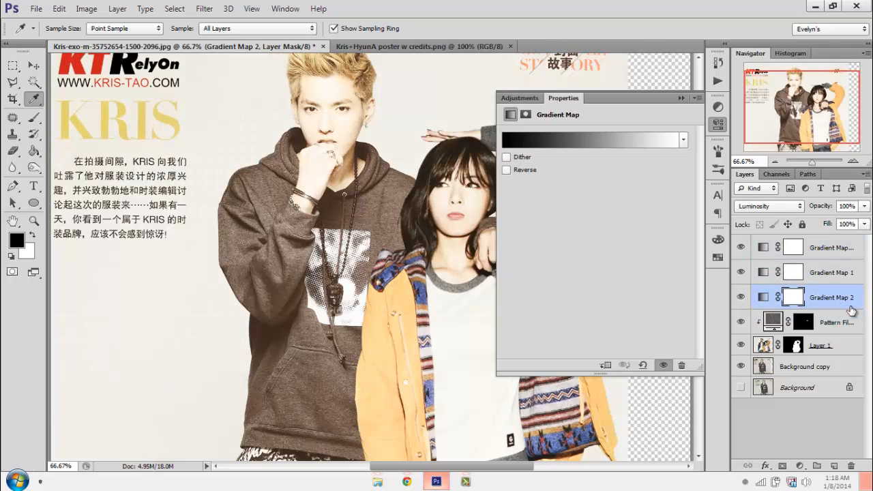
pyautogui.click(718, 127)
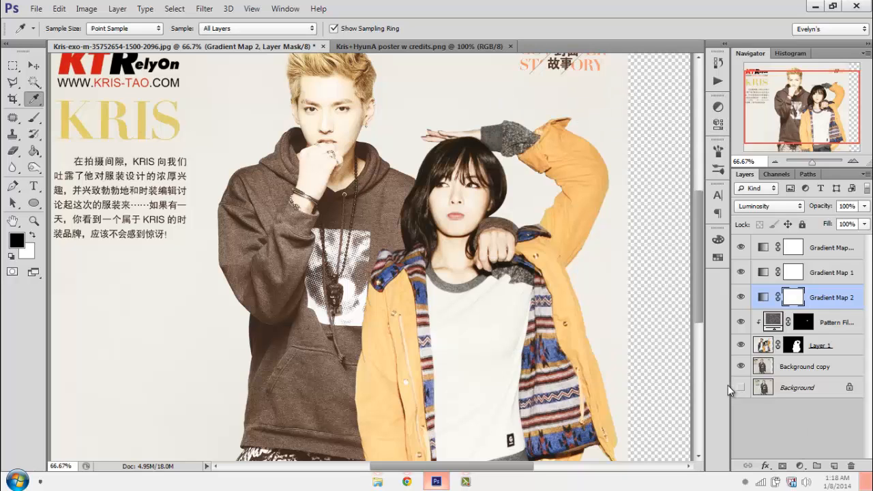
# Add a Selective Color adjustment layer above Gradient Map 2 and set its Reds to Cyan +9%, Magenta +5% and Yellow +22%.
pyautogui.click(86, 8)
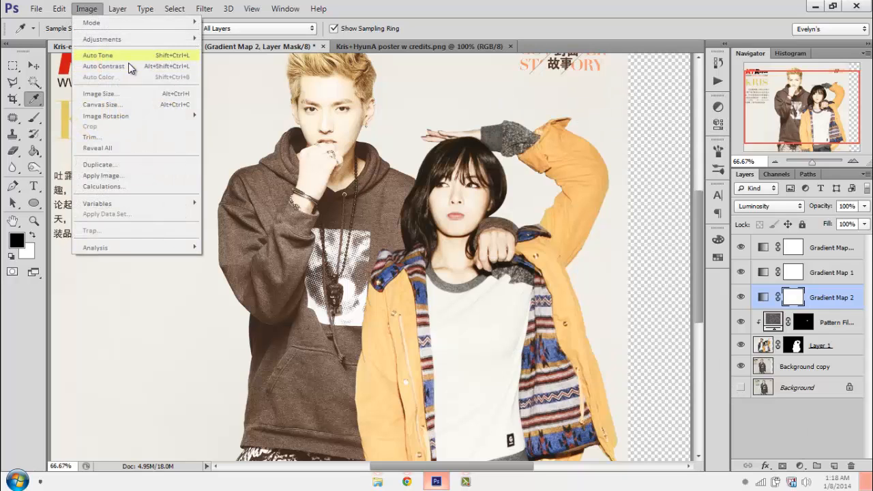
pyautogui.moveTo(117, 8)
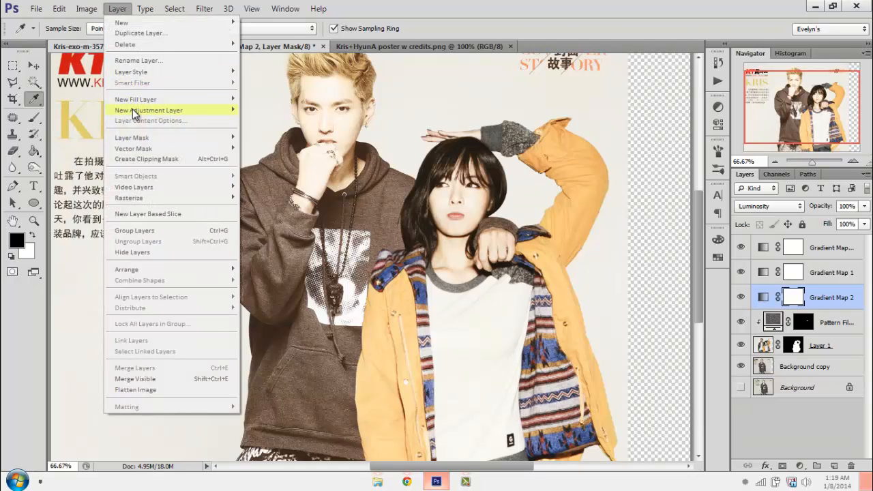
pyautogui.moveTo(132, 110)
pyautogui.click(63, 287)
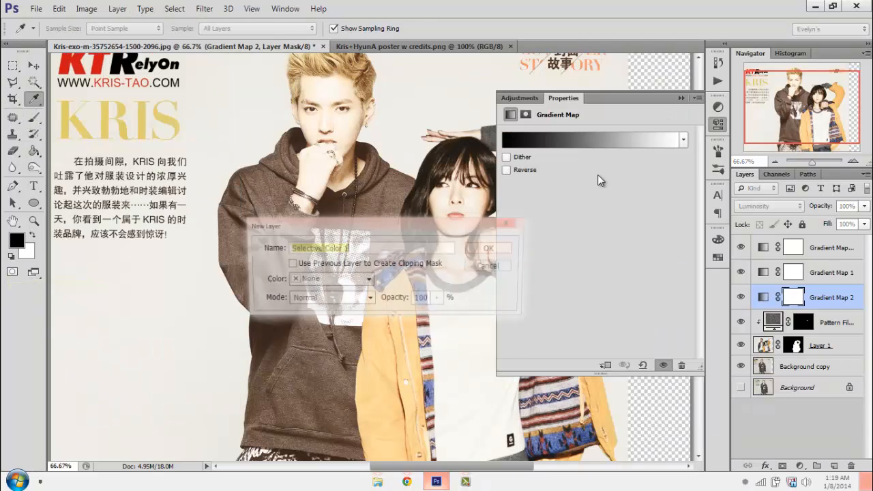
pyautogui.click(490, 248)
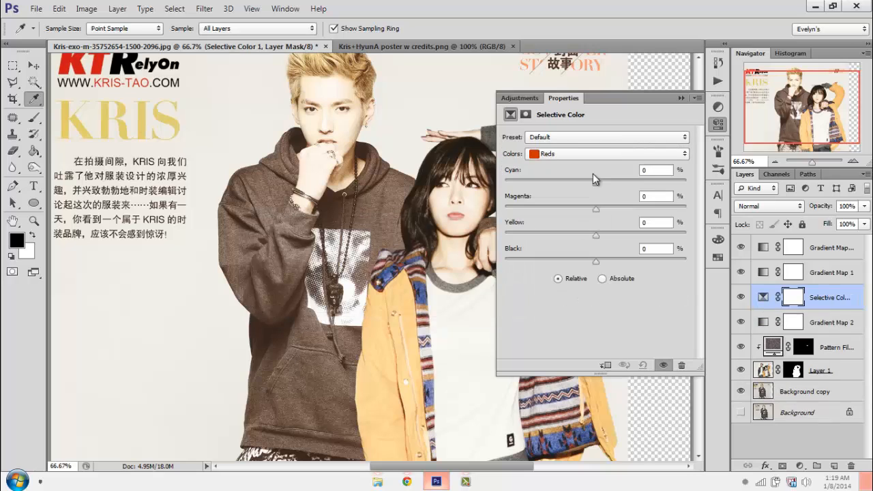
pyautogui.click(598, 182)
pyautogui.moveTo(601, 181); pyautogui.dragTo(615, 244)
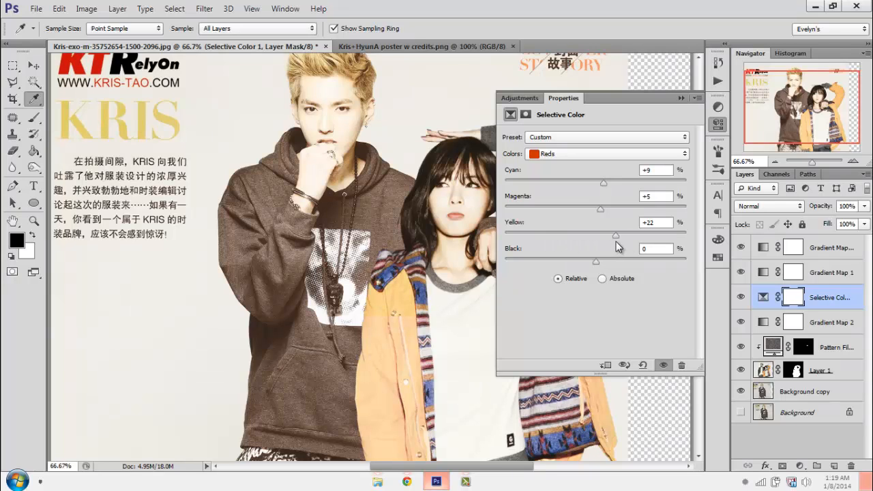
# Set the Selective Color layer's Yellows to Yellow +24% and raise their Cyan slightly.
pyautogui.click(579, 154)
pyautogui.click(572, 173)
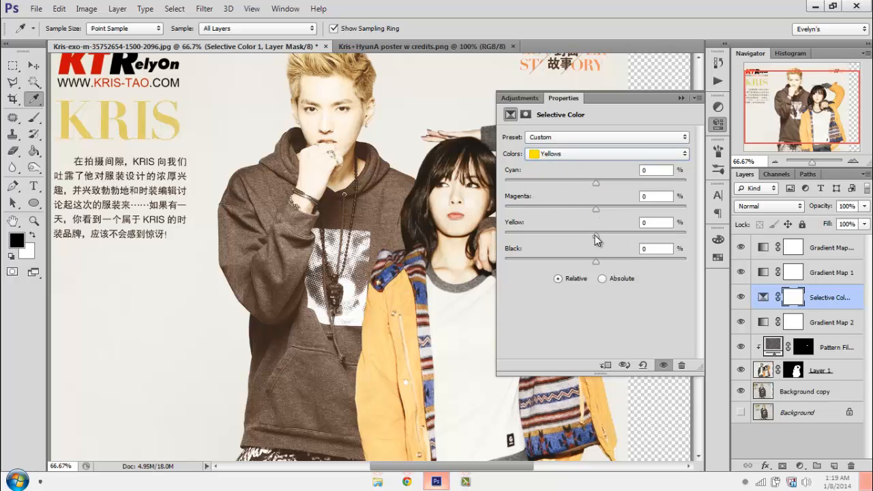
pyautogui.moveTo(613, 239); pyautogui.dragTo(617, 242)
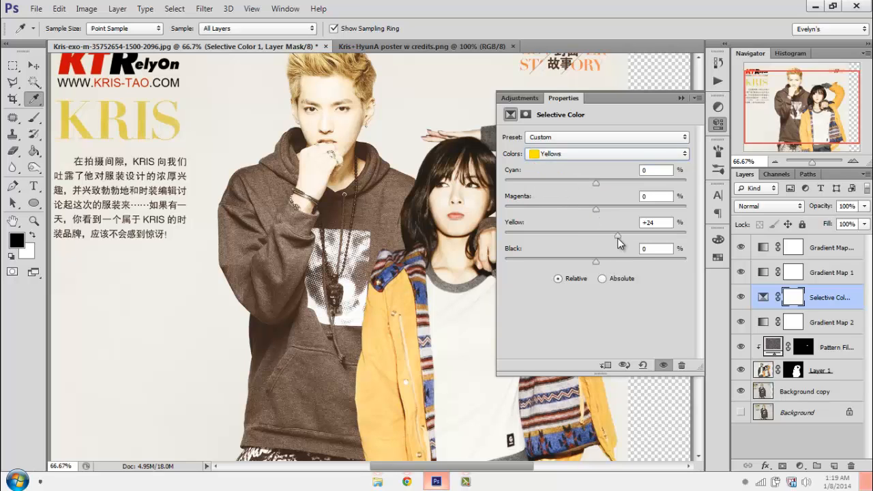
pyautogui.moveTo(610, 185); pyautogui.dragTo(599, 186)
# Set the Selective Color layer's Neutrals to Cyan +8%, Magenta +12%, Yellow +11% and Black +10%.
pyautogui.click(599, 162)
pyautogui.click(602, 236)
pyautogui.moveTo(610, 244); pyautogui.dragTo(609, 244)
pyautogui.moveTo(596, 211); pyautogui.dragTo(607, 211)
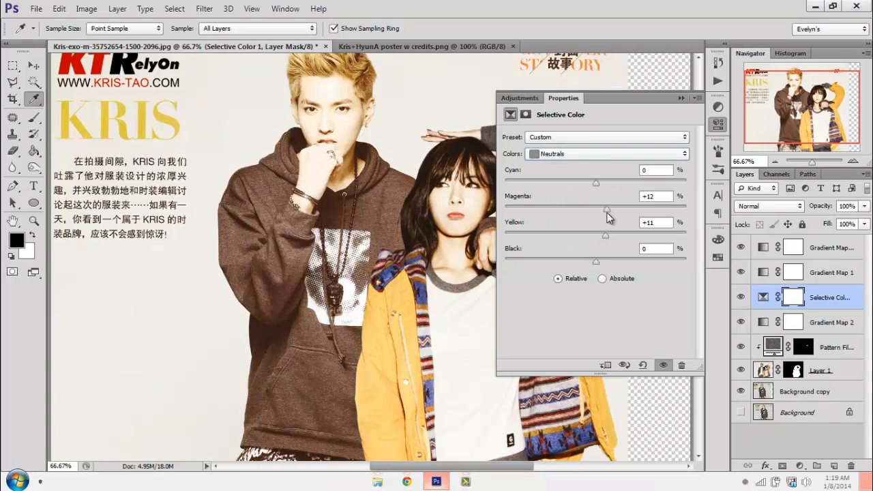
pyautogui.moveTo(596, 182); pyautogui.dragTo(602, 183)
pyautogui.moveTo(583, 262); pyautogui.dragTo(605, 259)
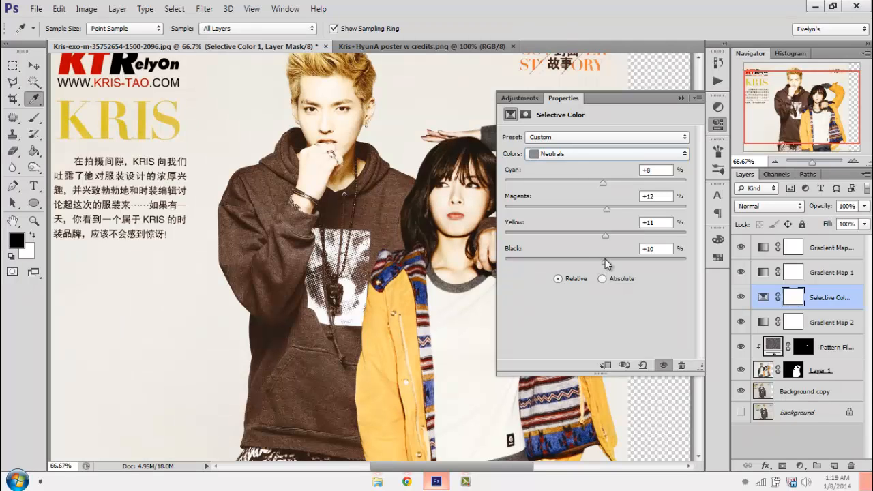
# Set the Selective Color layer's Blacks to Cyan +3%, Magenta +4%, Yellow +5% and Black +5%, and collapse the adjustment properties.
pyautogui.click(593, 155)
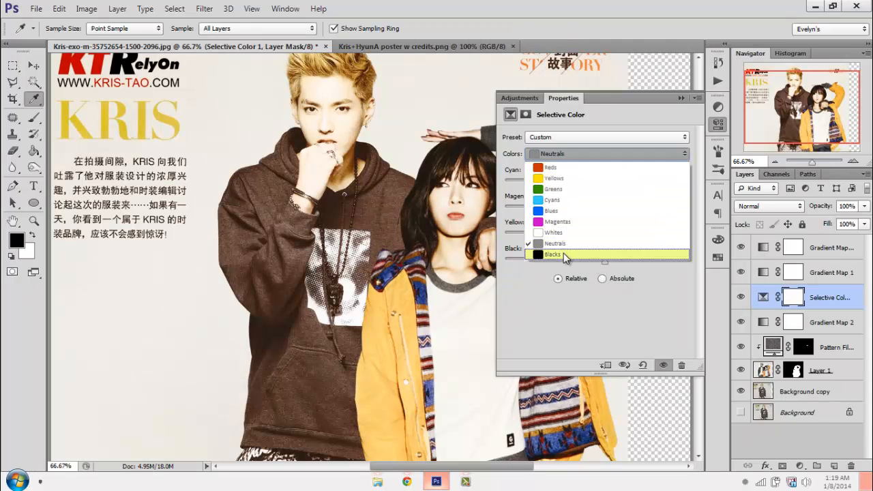
pyautogui.click(563, 253)
pyautogui.click(598, 209)
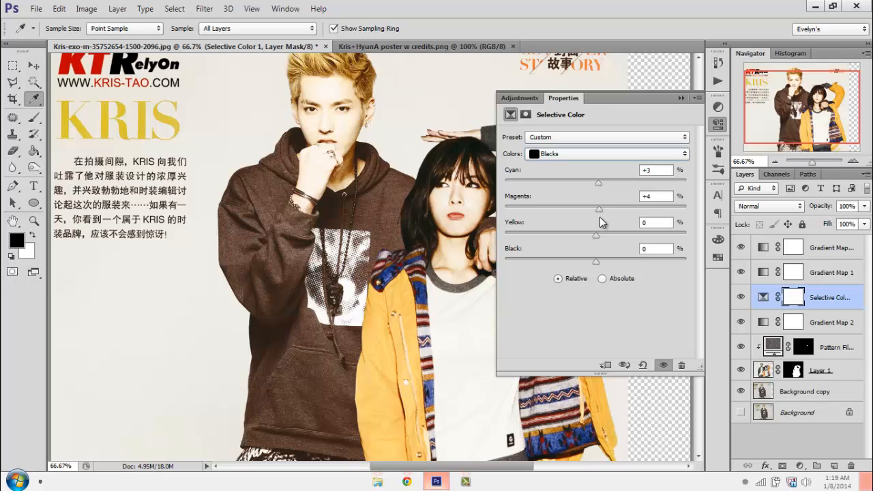
pyautogui.click(600, 234)
pyautogui.click(600, 258)
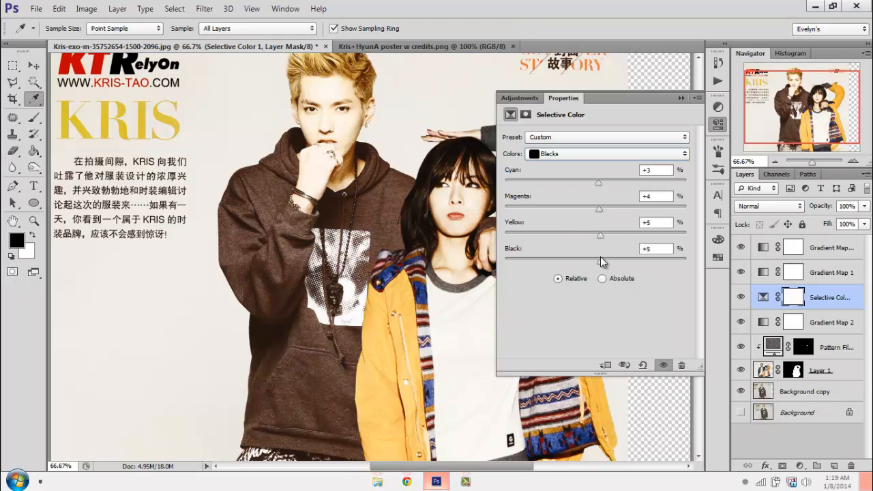
pyautogui.click(717, 124)
# Delete the topmost gradient map copy and reduce the Gradient Map 1 layer's opacity to 50%.
pyautogui.click(741, 248)
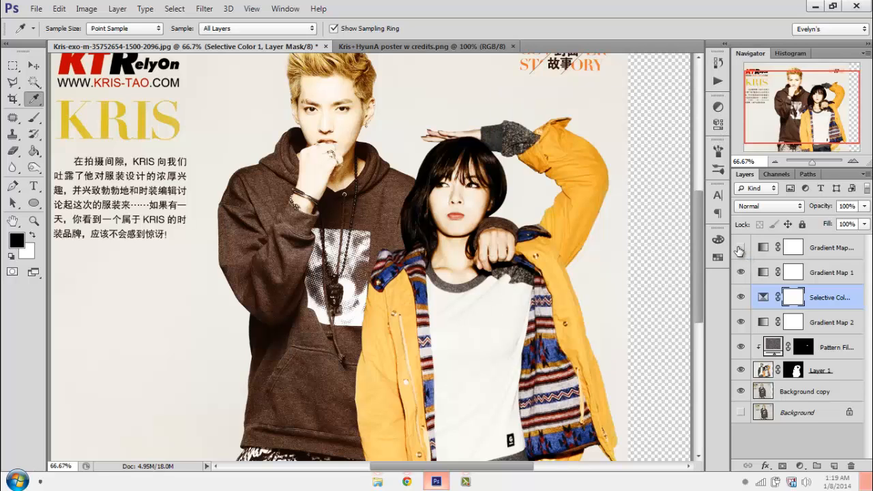
pyautogui.moveTo(836, 256); pyautogui.dragTo(851, 466)
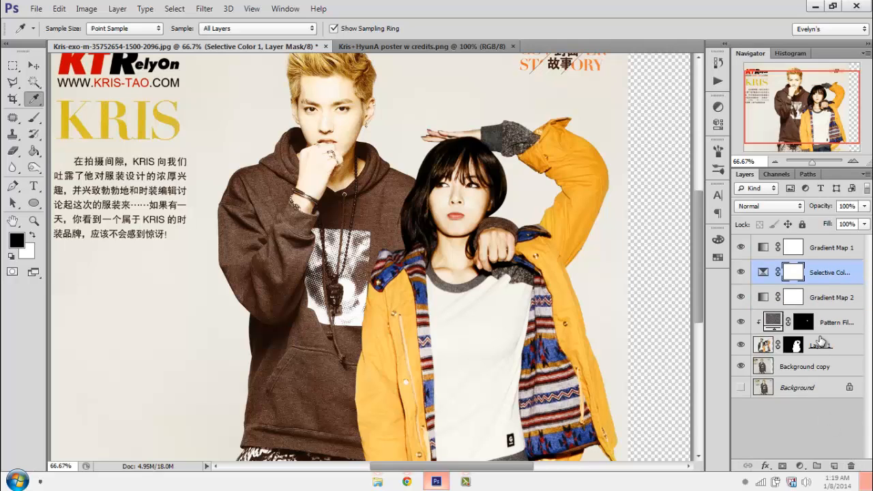
pyautogui.click(741, 249)
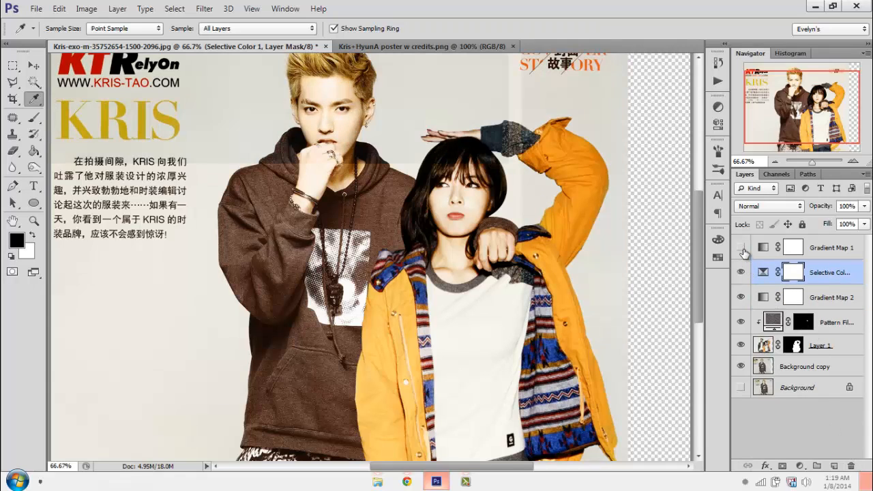
pyautogui.click(741, 248)
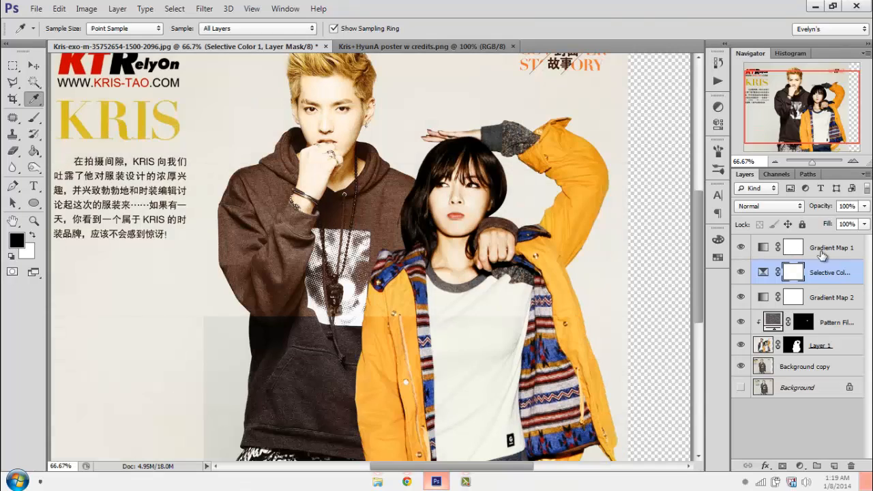
pyautogui.click(830, 249)
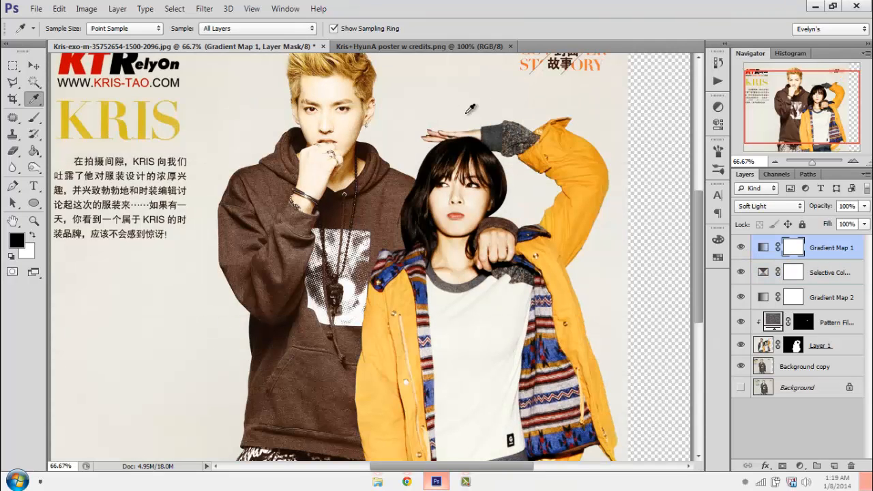
pyautogui.click(864, 206)
pyautogui.moveTo(861, 215); pyautogui.dragTo(834, 225)
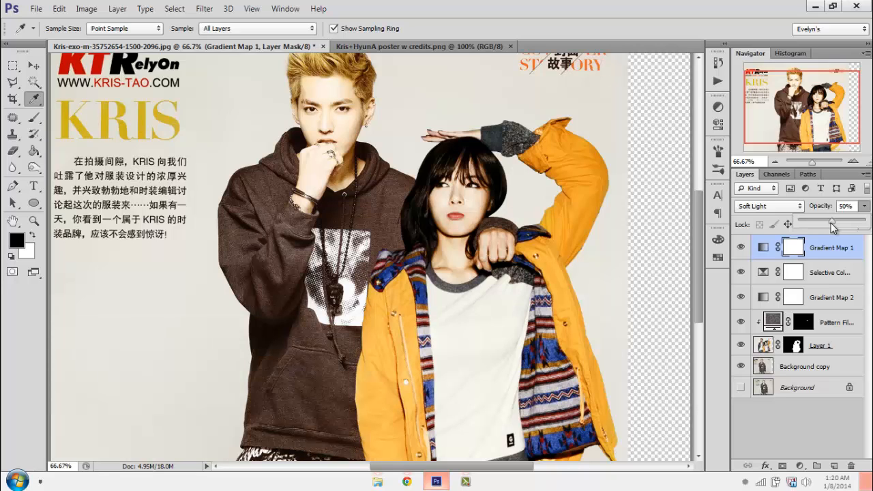
# Group all layers from Background copy up to Gradient Map 1, leaving out the locked Background.
pyautogui.click(839, 348)
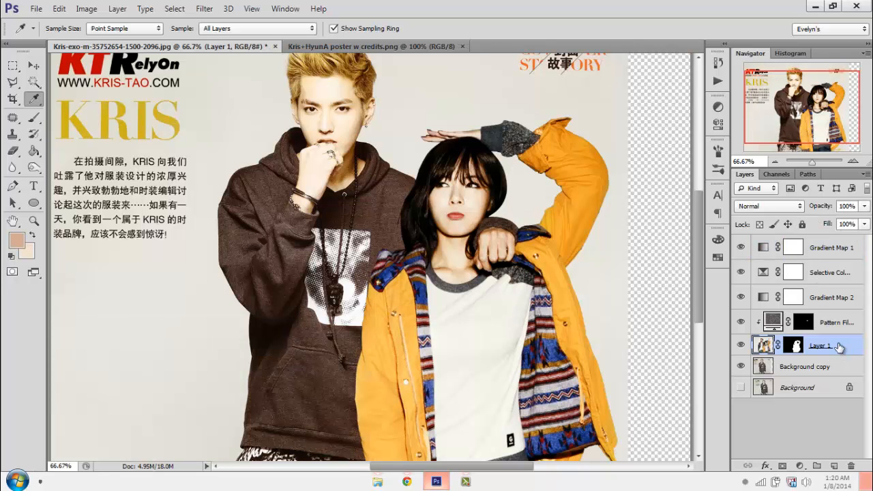
pyautogui.click(833, 368)
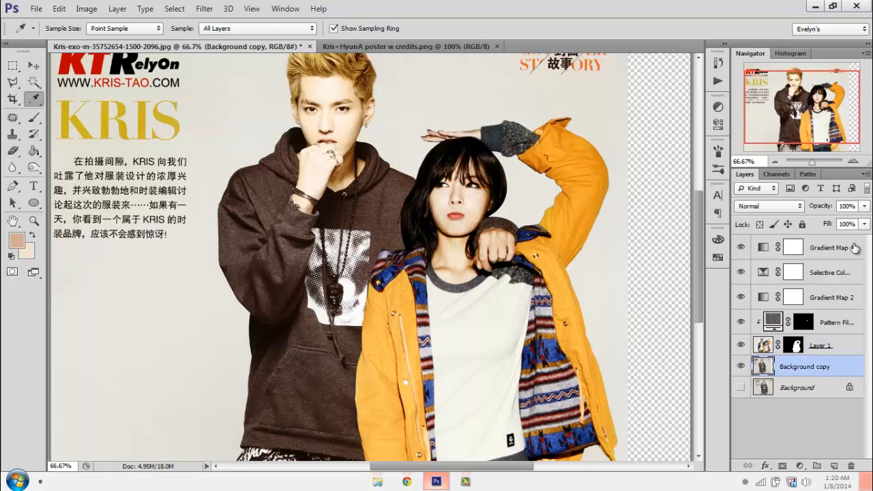
pyautogui.keyDown('shift'); pyautogui.click(855, 248); pyautogui.keyUp('shift')
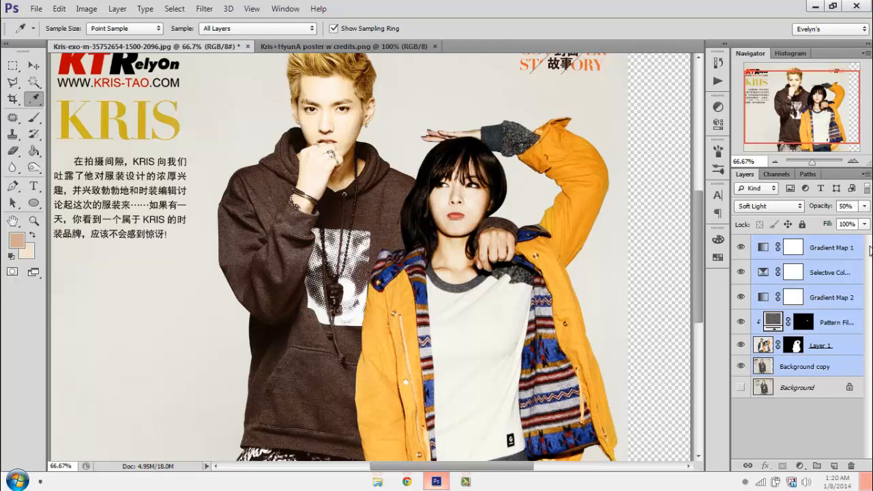
pyautogui.hotkey('ctrl', 'g')
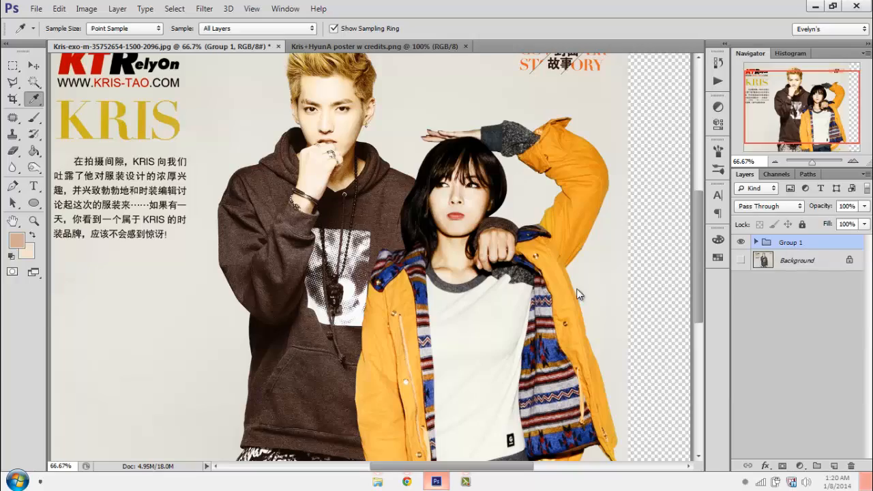